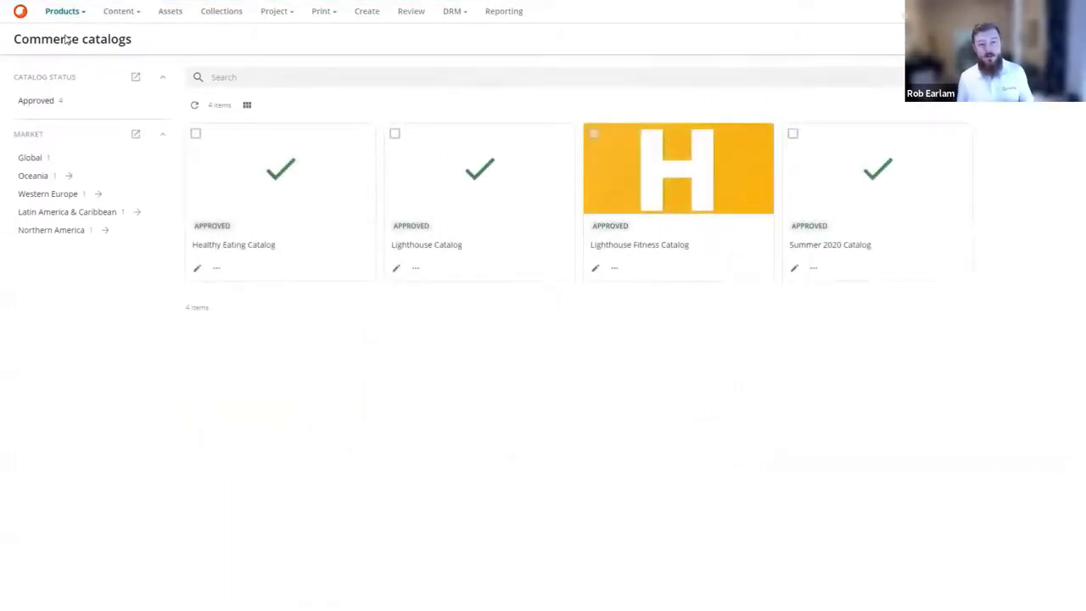
In the Lighthouse Fitness Catalog, filter product families to Lighthouse Fitness and open Cycling.
click(653, 197)
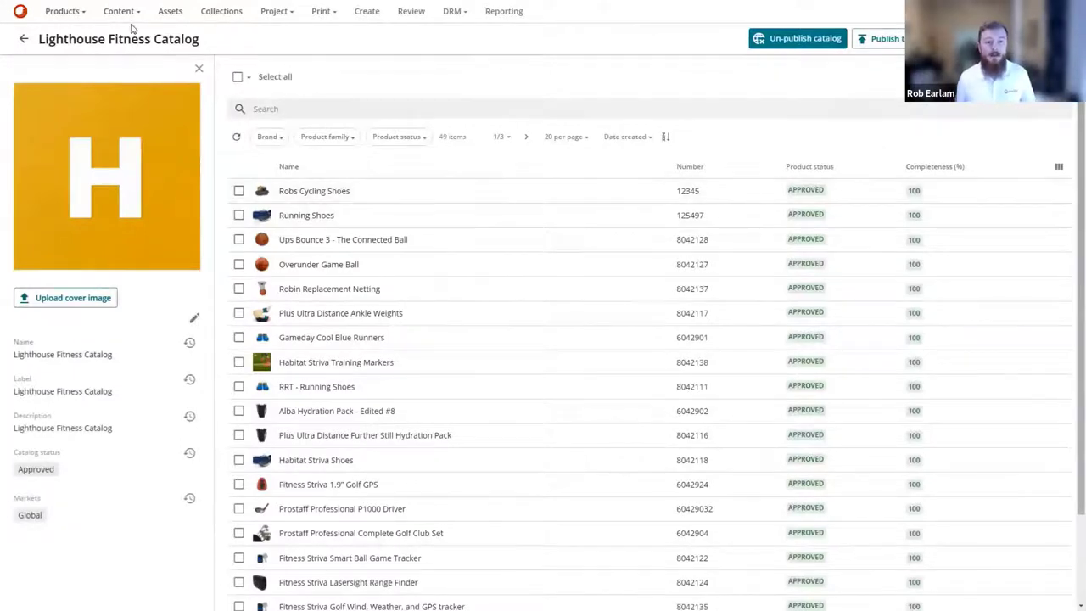
click(68, 11)
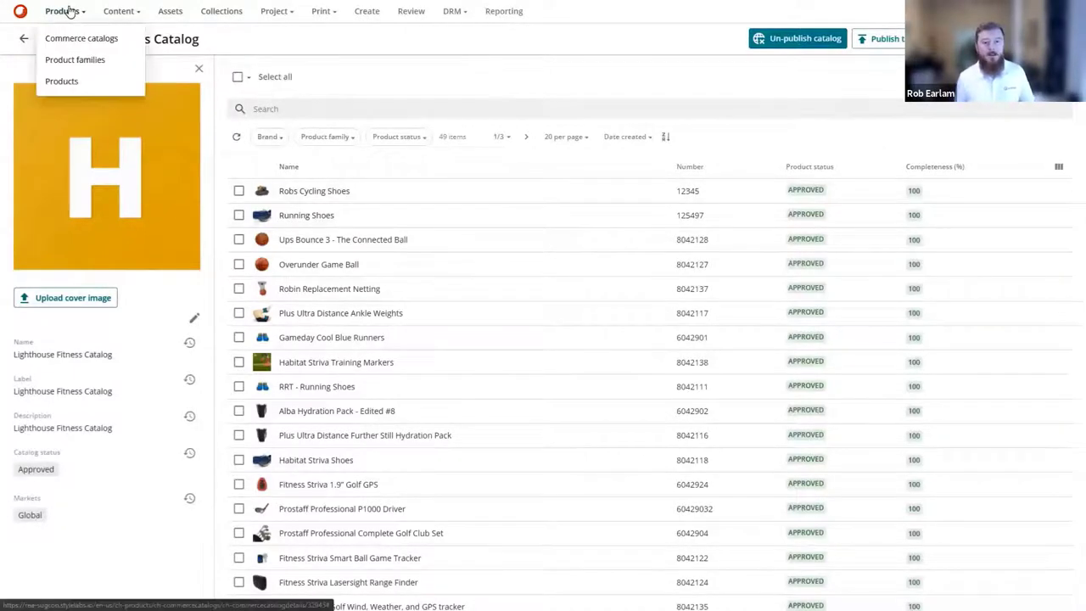
click(71, 61)
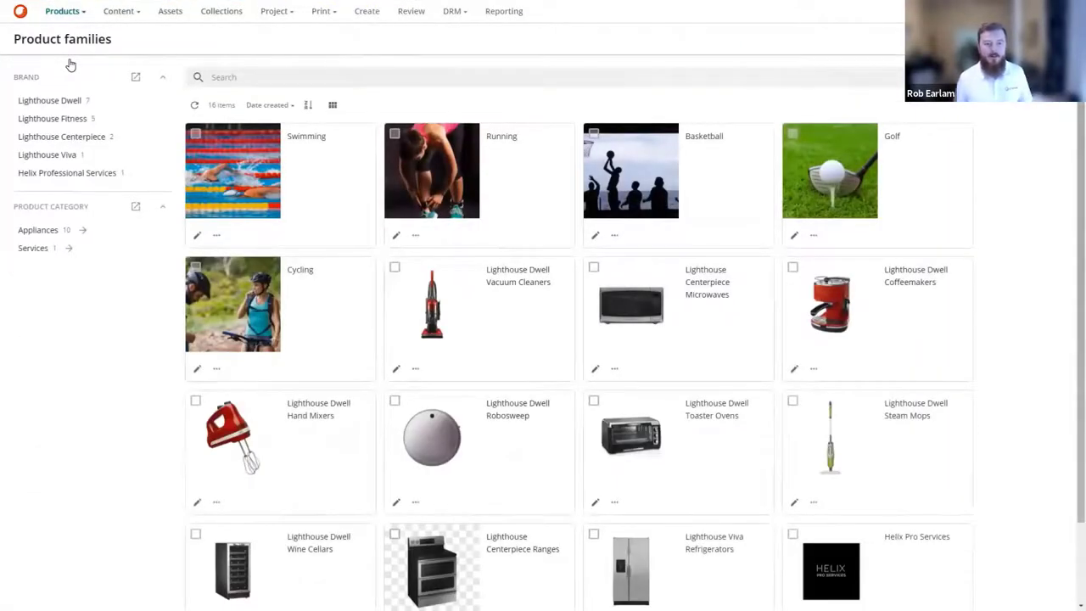
click(76, 124)
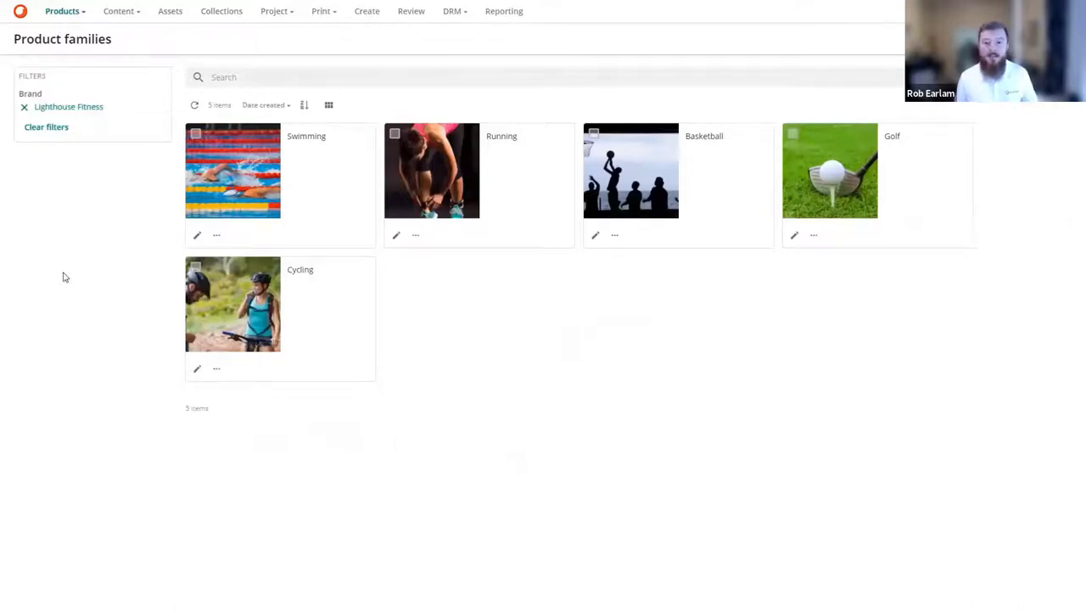
click(211, 303)
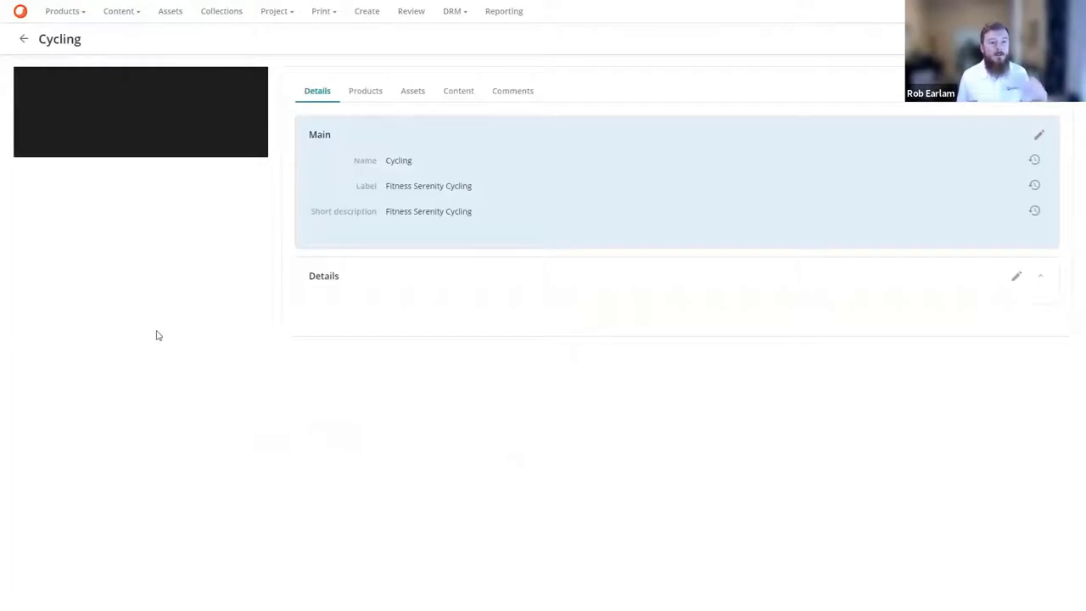
Show the 17 Serenity cycling products in the Products list, filtered by Lighthouse Fitness and Cycling.
click(368, 99)
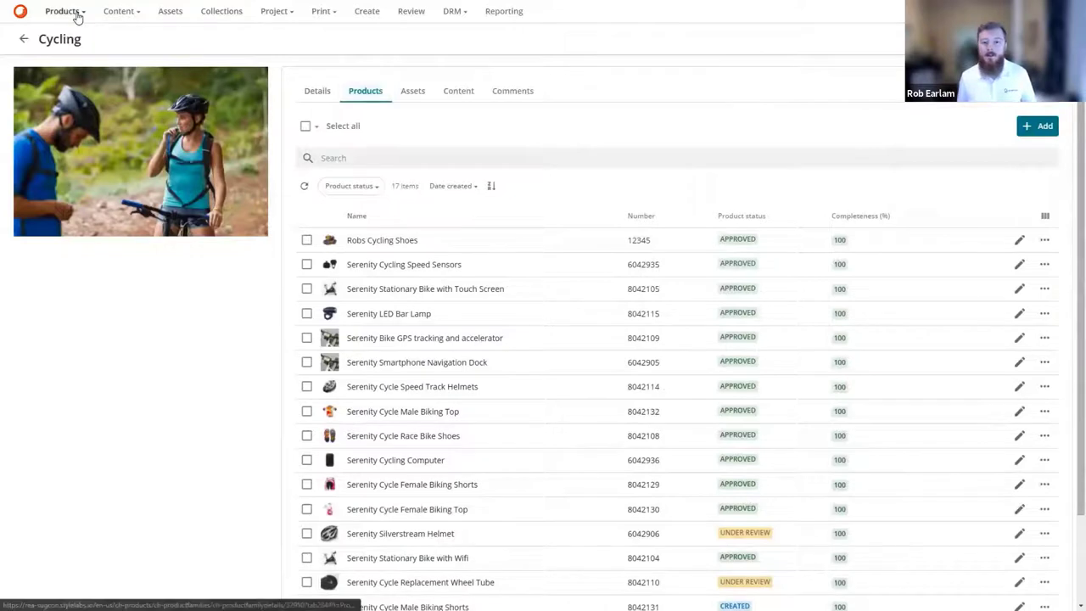
mouse_move(77, 18)
click(68, 80)
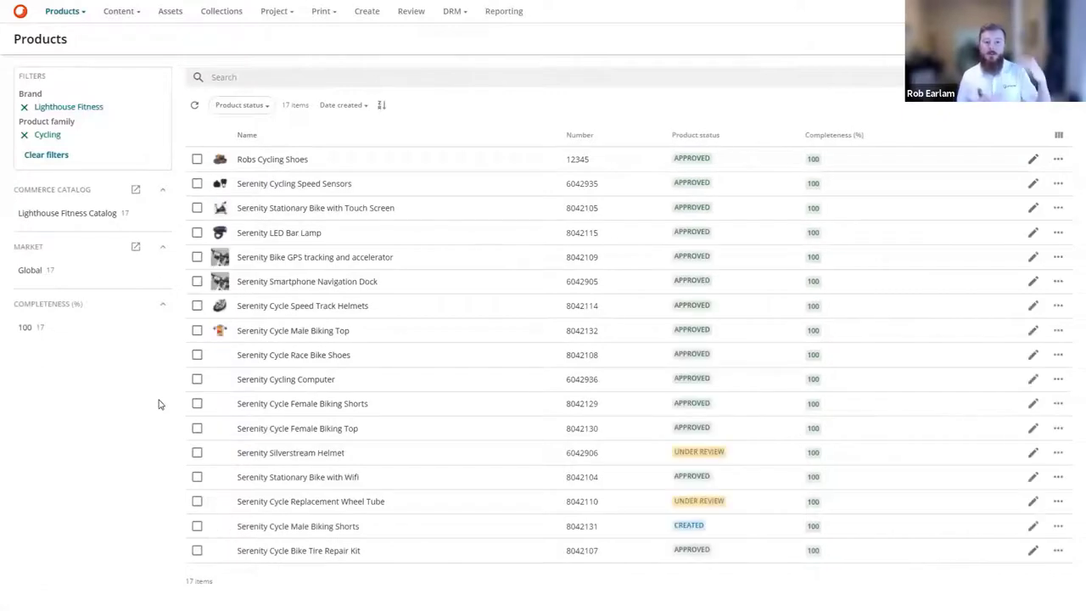
Inspect the Serenity Stationary Bike with Touch Screen details and its one Stationary Bike asset.
click(301, 209)
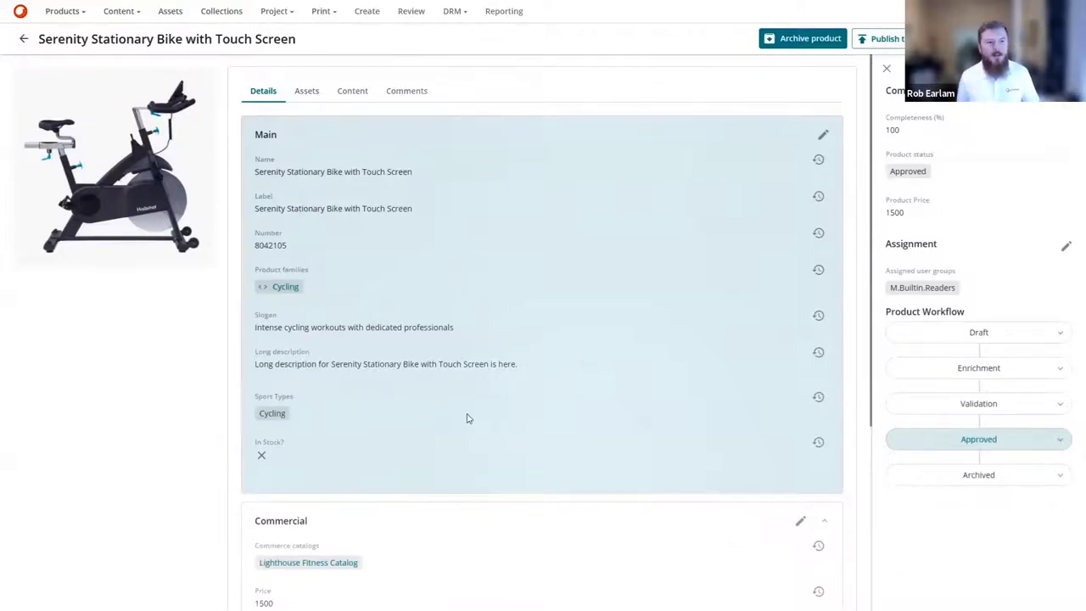
scroll(467, 417, down, 3)
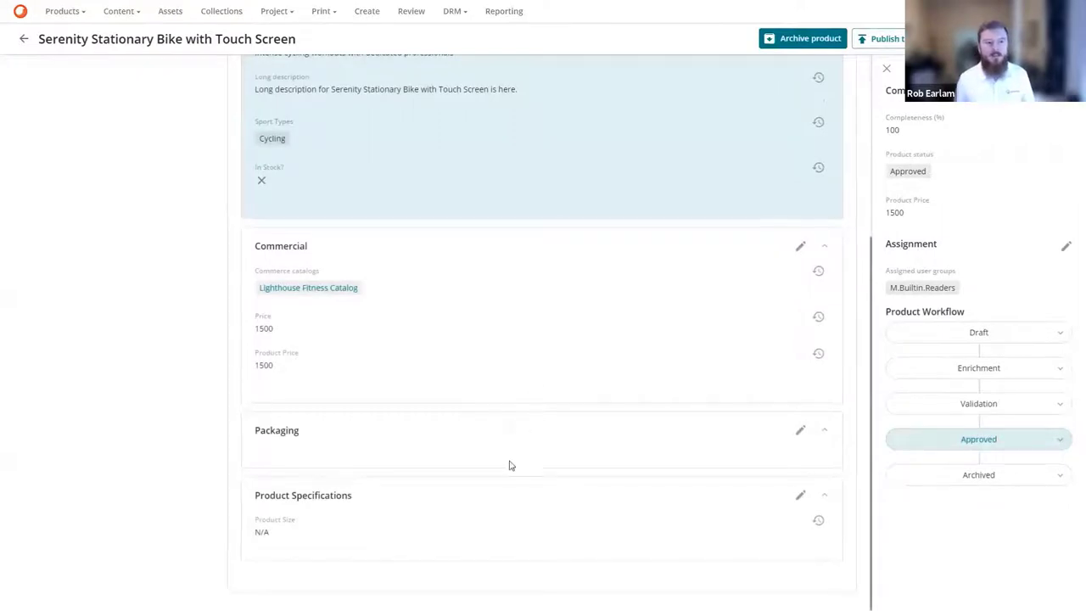
scroll(509, 463, up, 3)
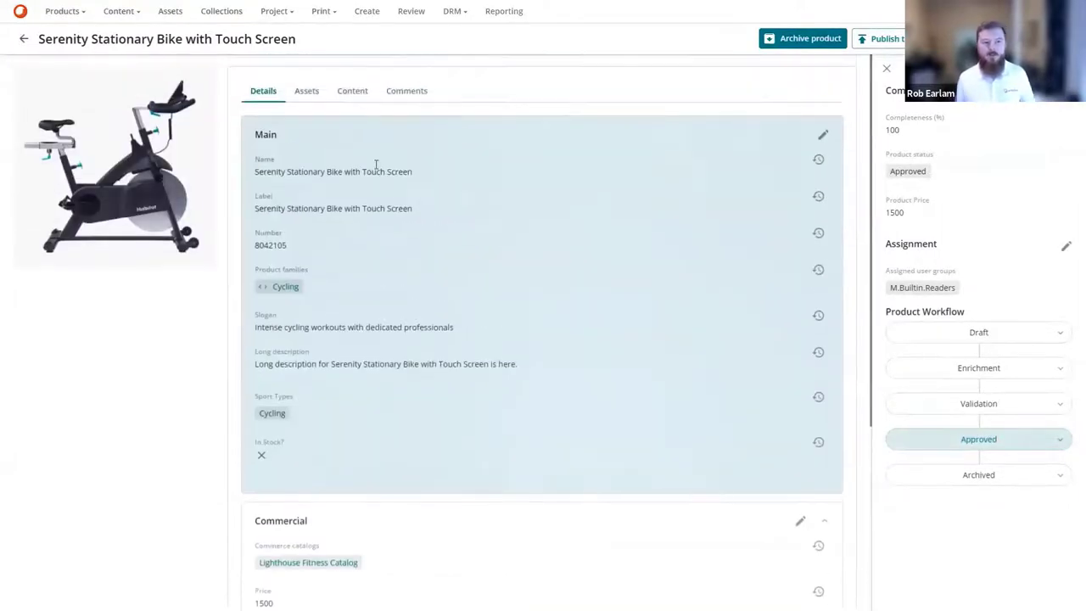
click(307, 90)
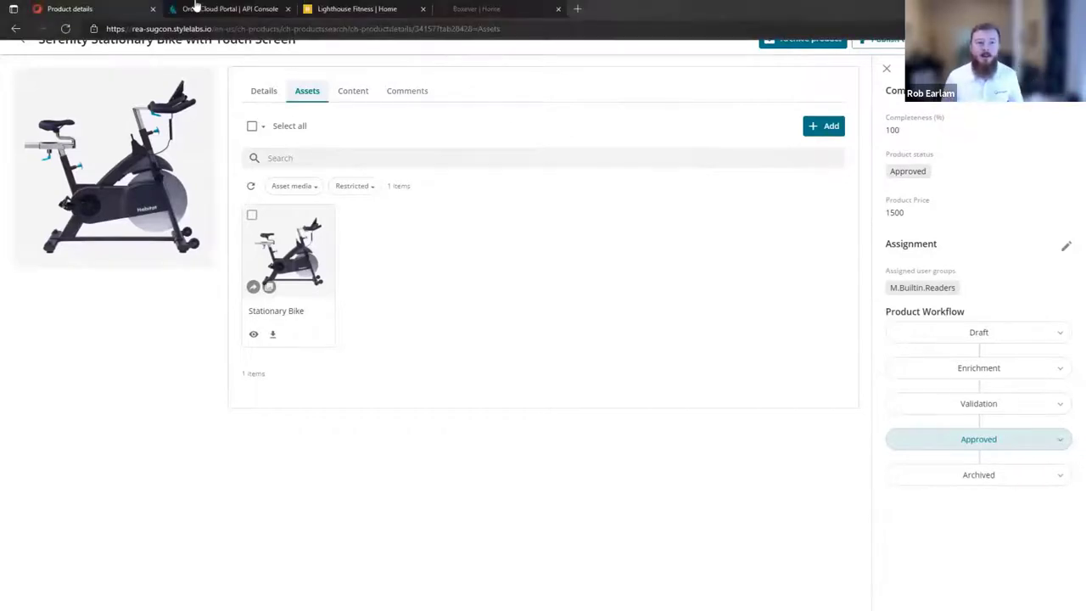
Point the OrderCloud API Console at the SUGCON-2021 sandbox organization.
click(195, 7)
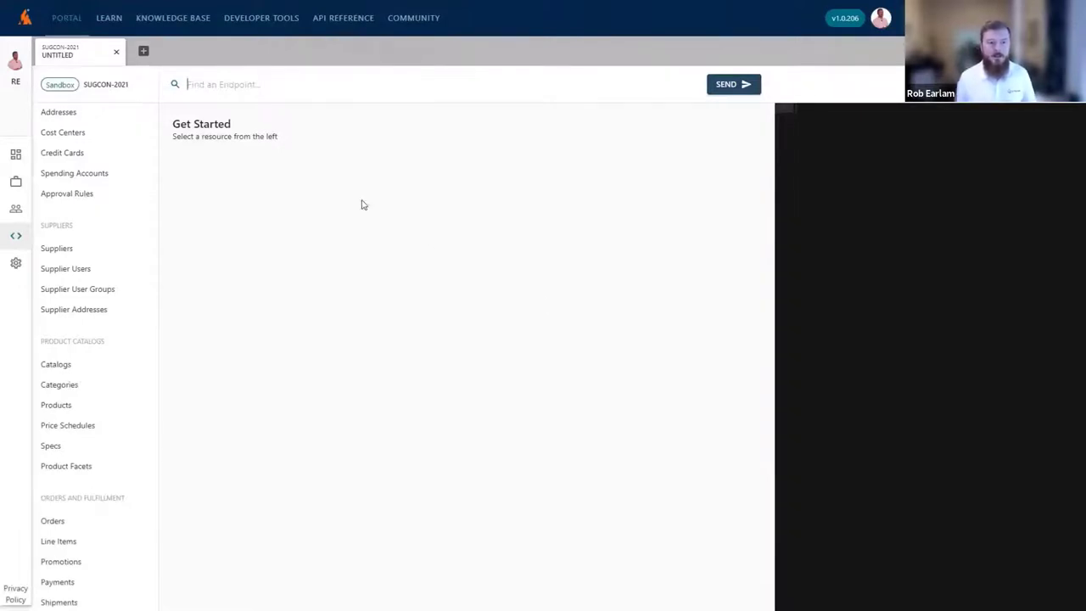
click(101, 77)
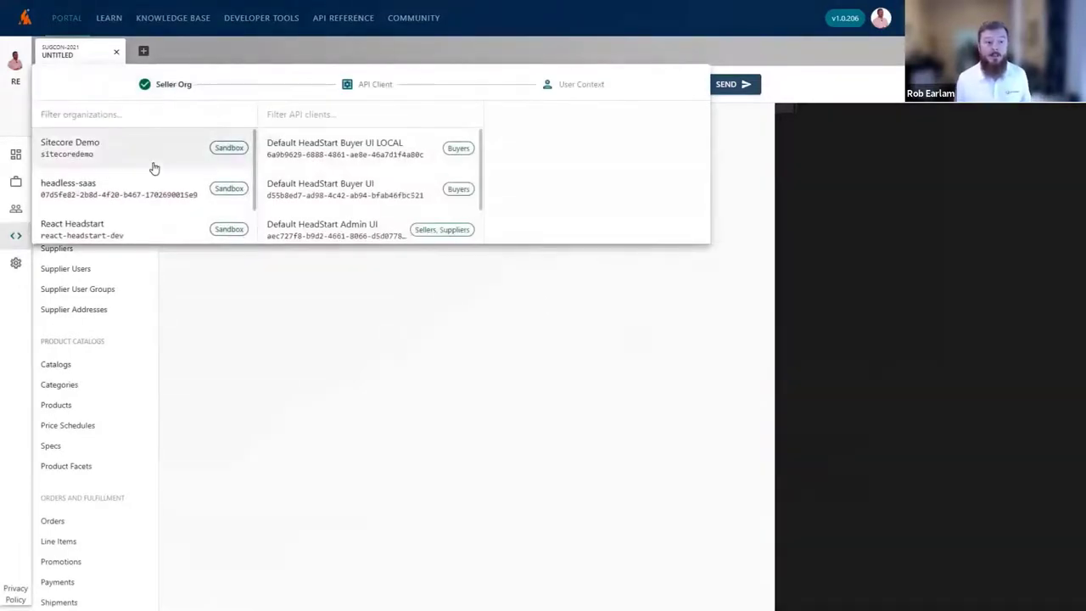
scroll(153, 168, down, 1)
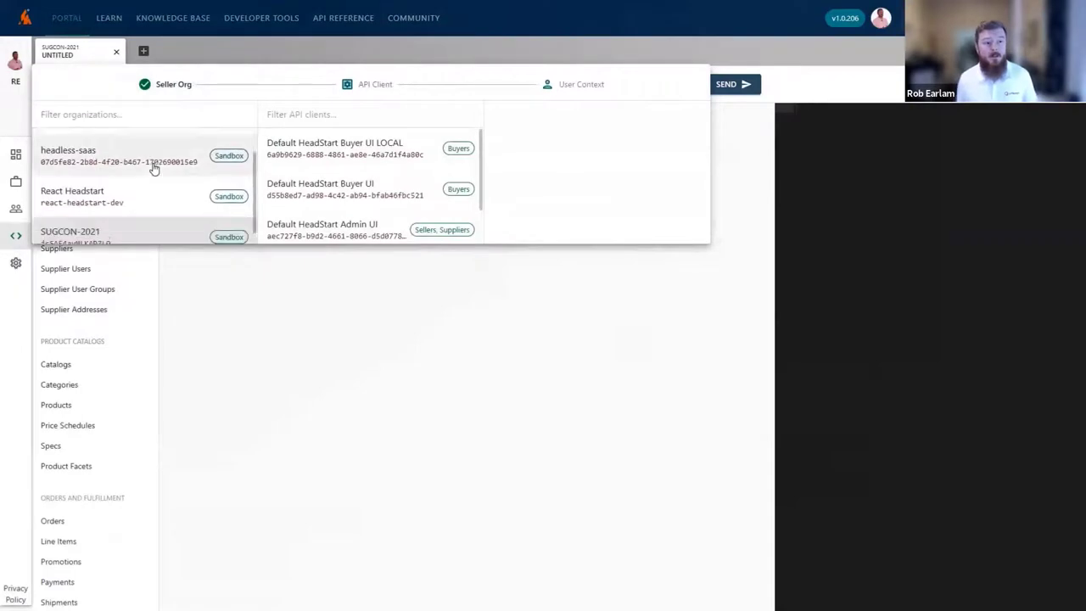
click(102, 221)
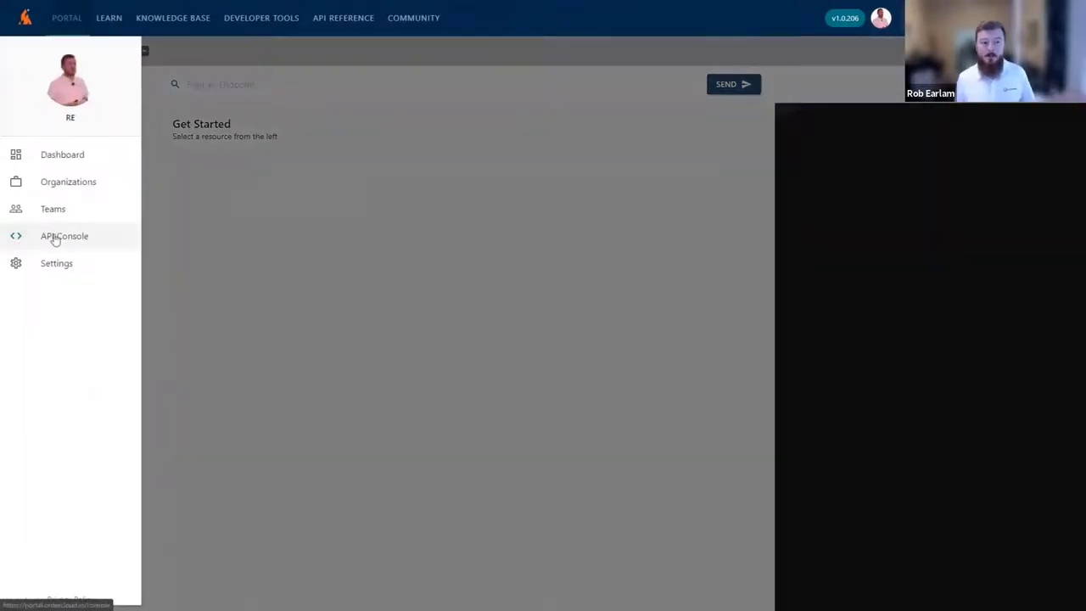
click(53, 237)
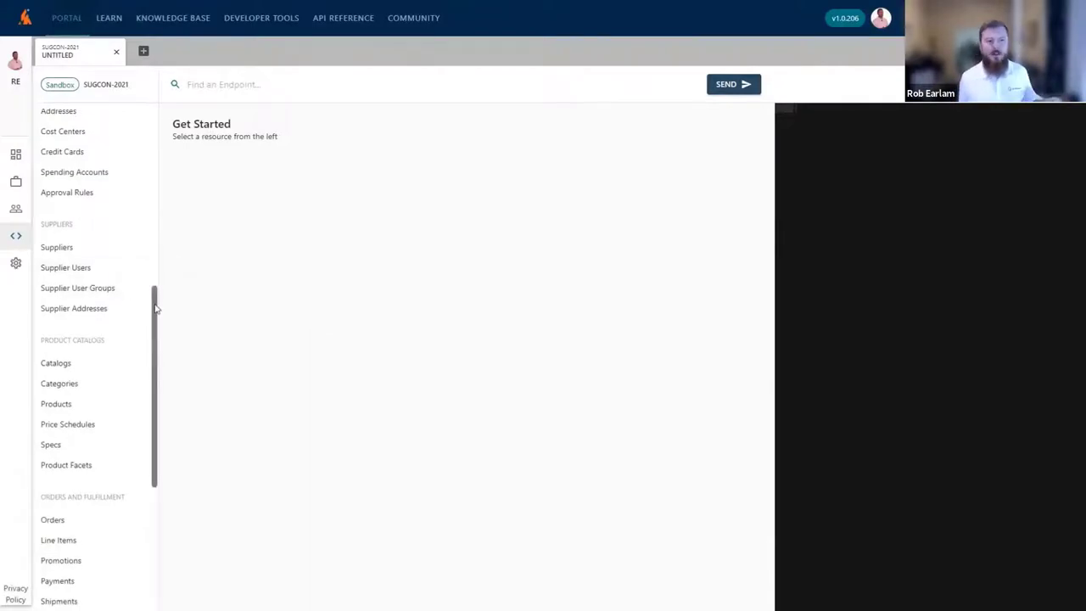
drag(154, 307, 155, 332)
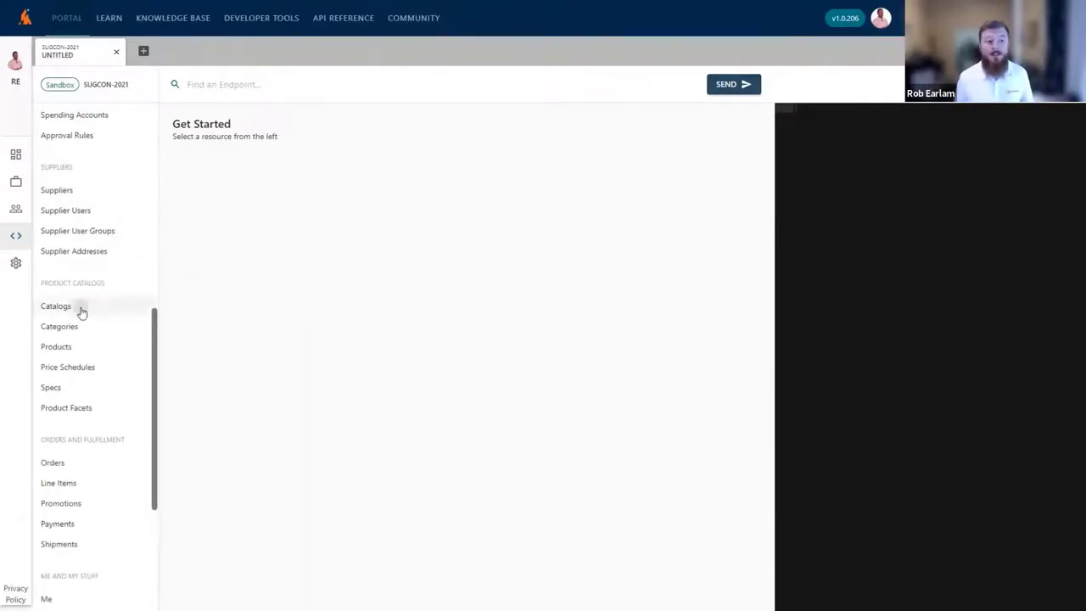
List the catalogs, copy the Lighthouse Fitness Catalog ID, and set up a categories request.
click(81, 311)
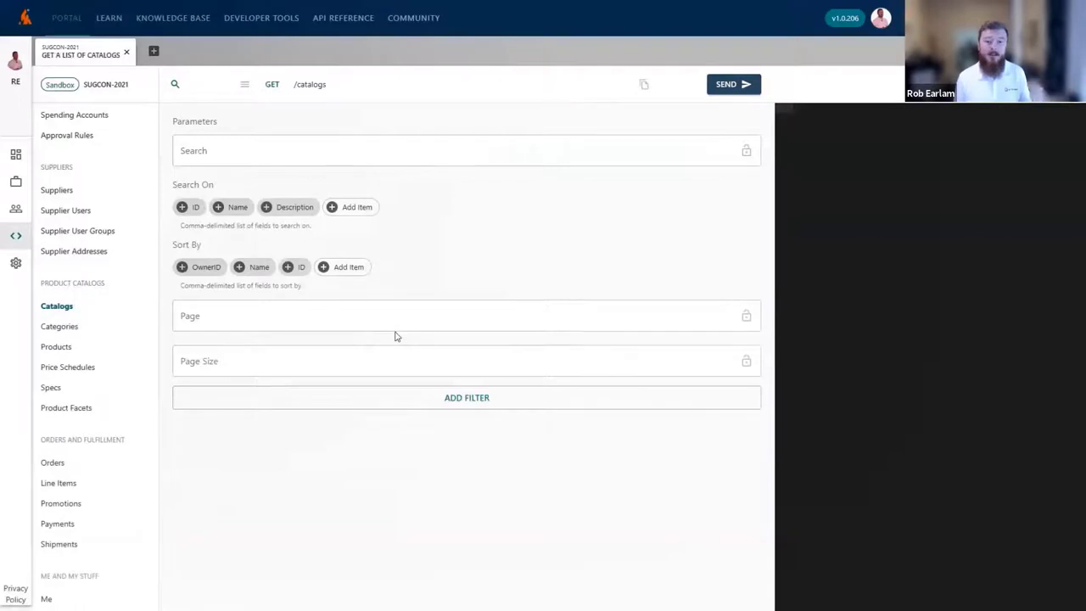
click(733, 86)
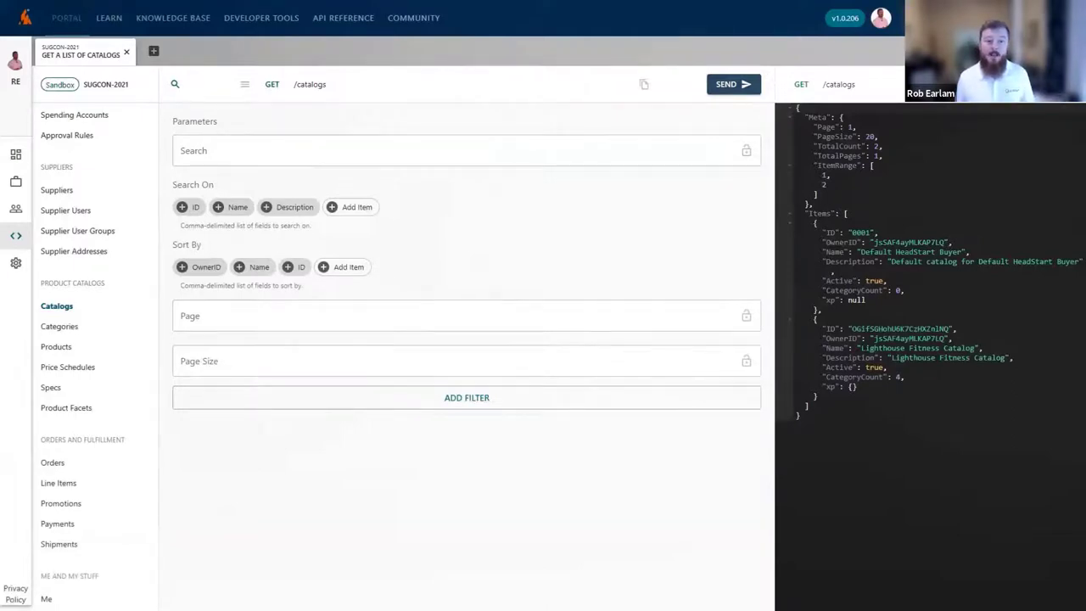
double_click(899, 328)
key(ctrl+c)
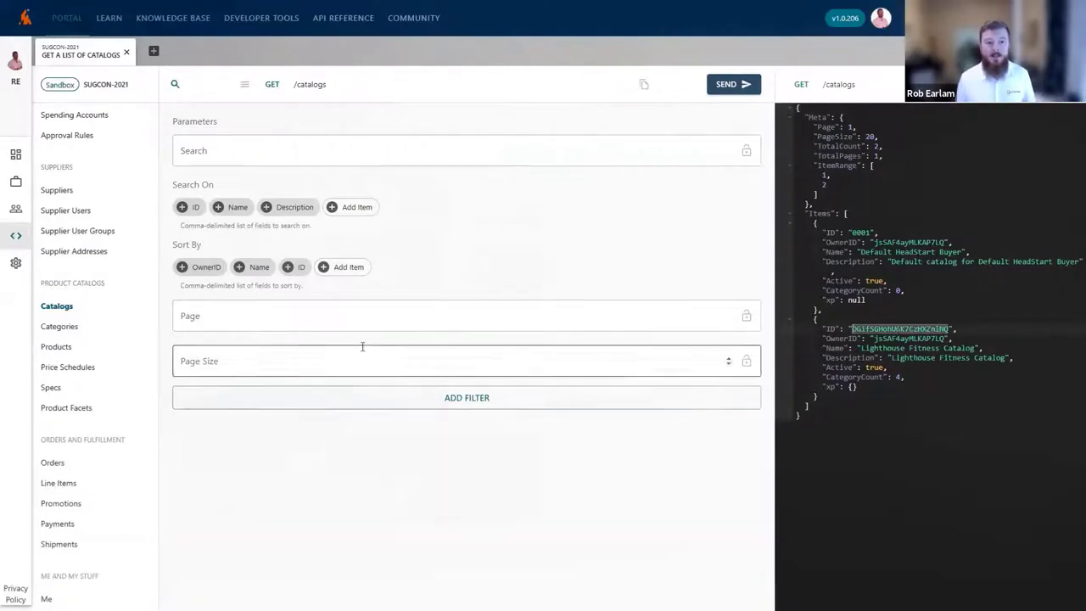
click(68, 327)
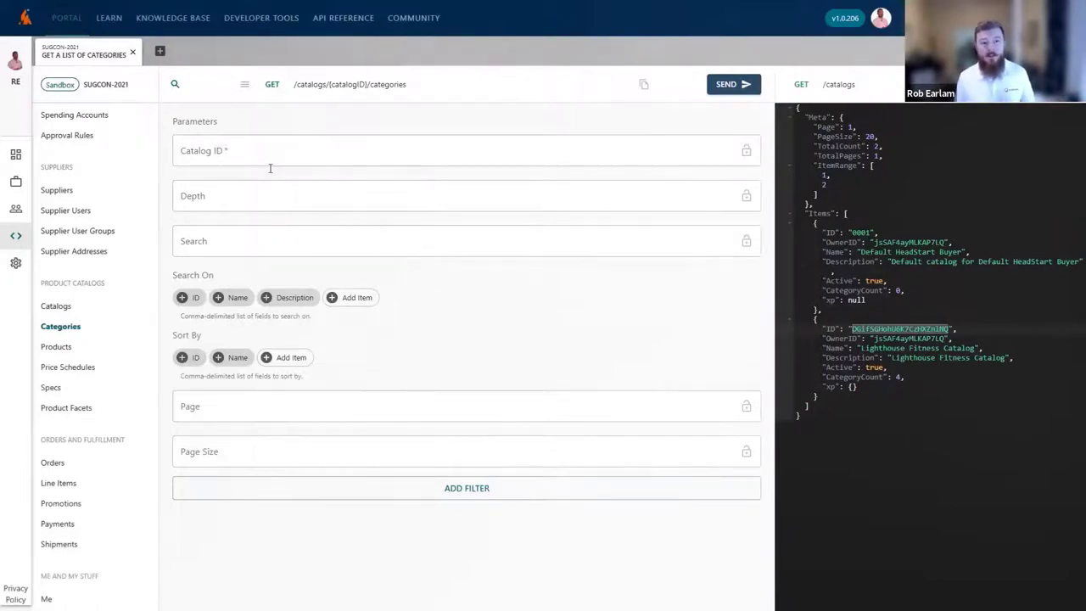
Request the categories of the Lighthouse Fitness Catalog using its pasted ID.
click(731, 87)
click(722, 86)
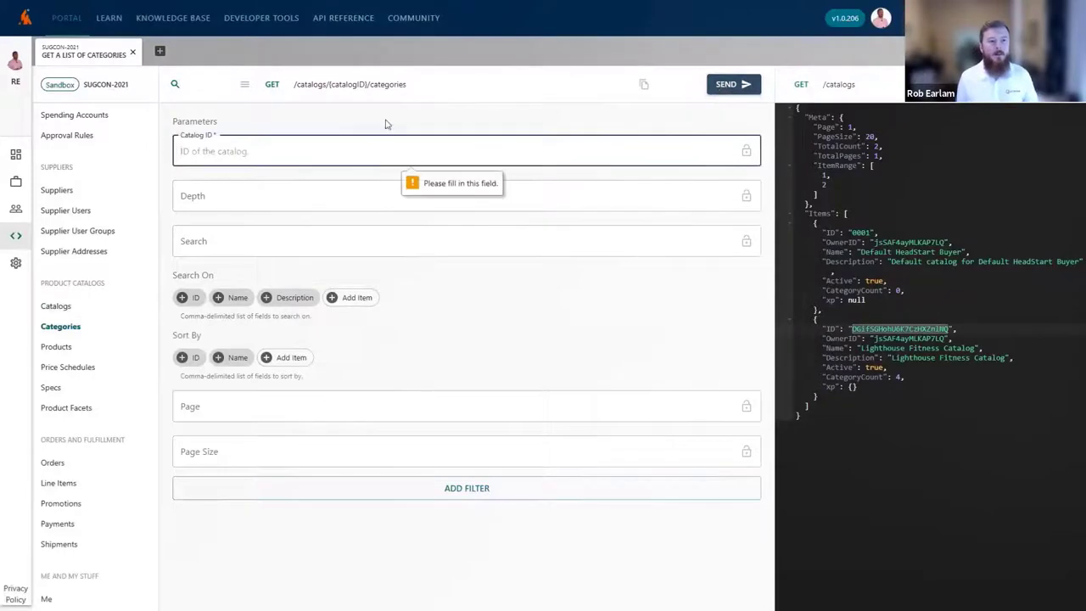
text(OGifSGHohU6K7CzHXZnINQ)
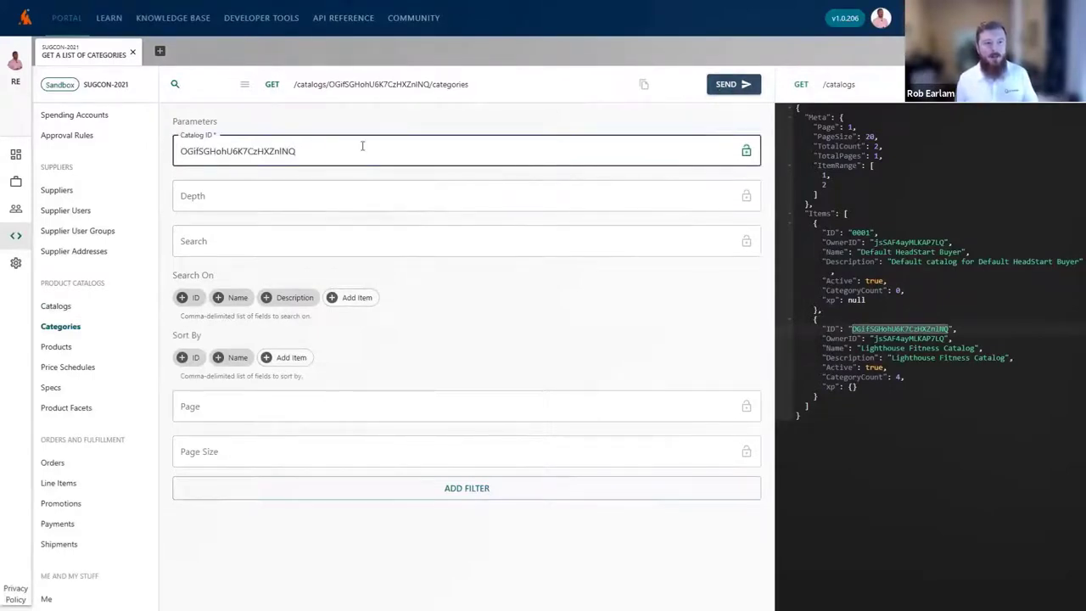
click(720, 85)
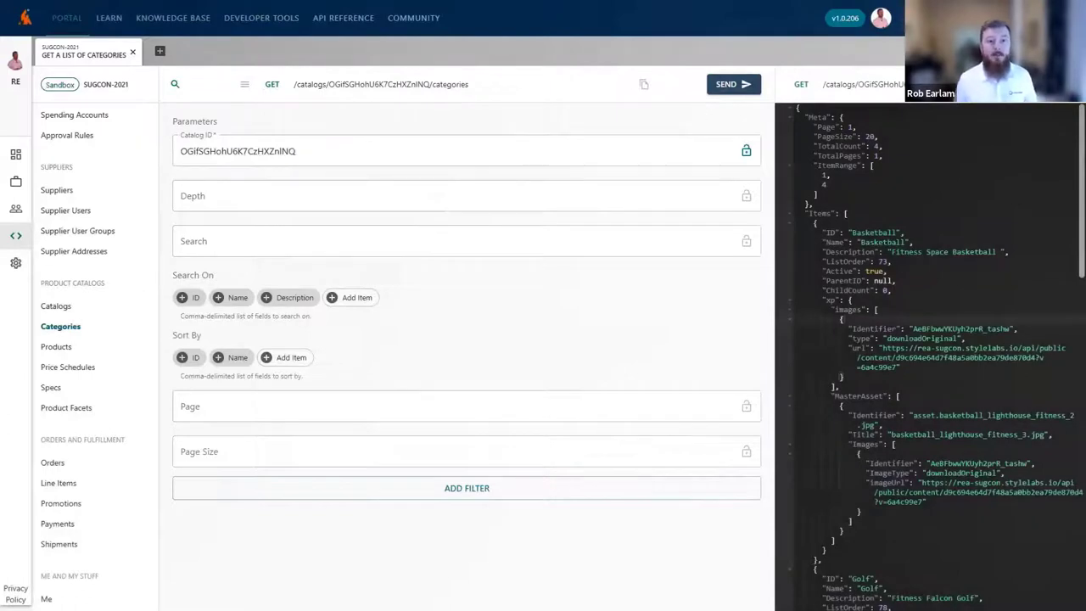
Review the 4 categories, collapsing Basketball, Golf and Running to reveal Cycling.
double_click(877, 146)
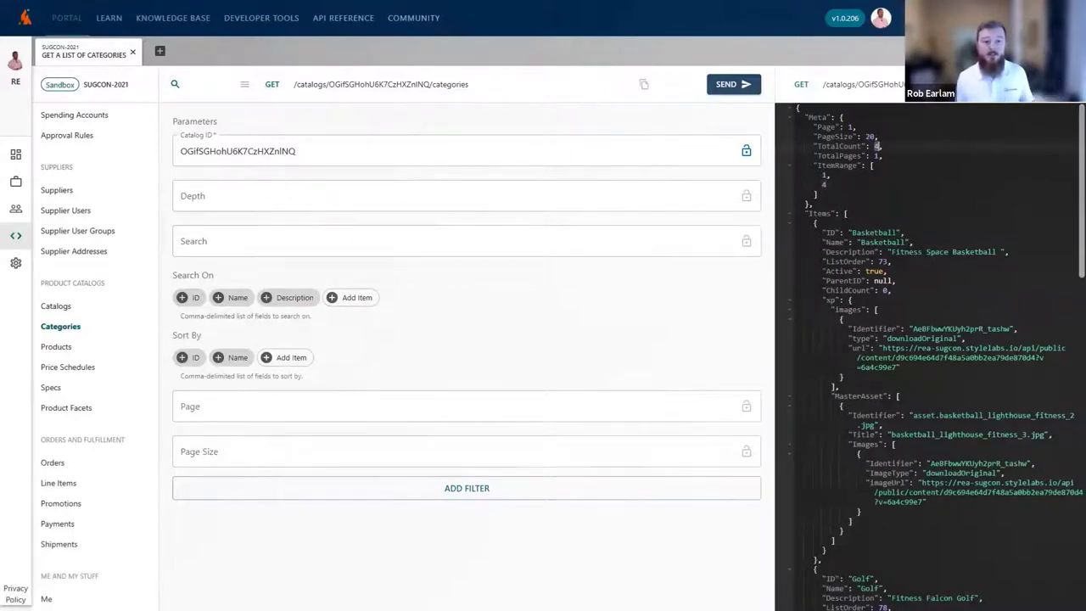
click(792, 222)
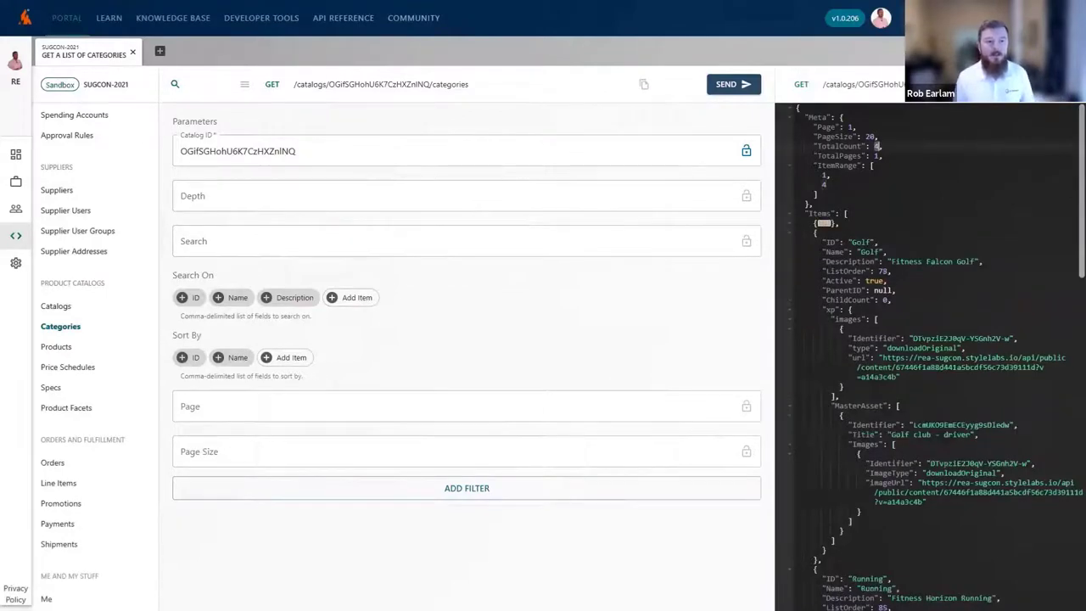
click(789, 233)
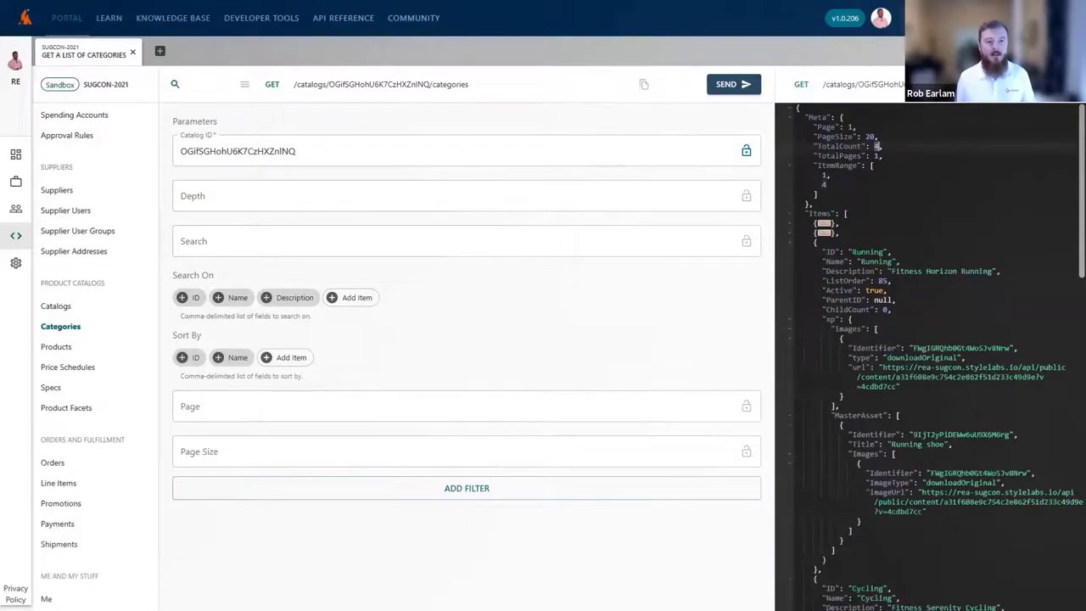
click(790, 243)
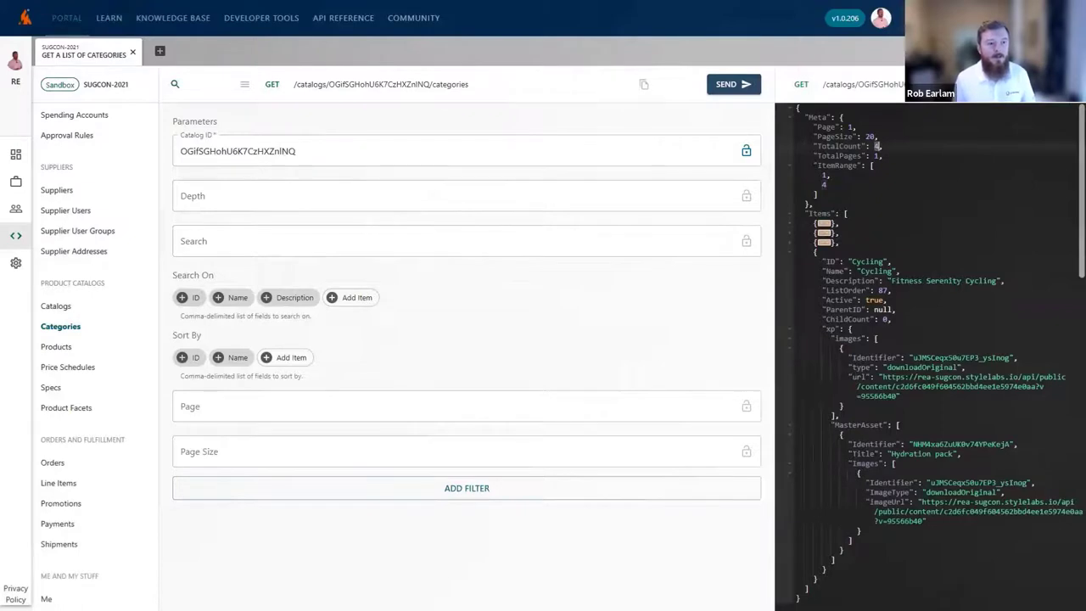
click(56, 347)
List products in the Lighthouse Fitness Catalog with Category ID Cycling.
click(223, 151)
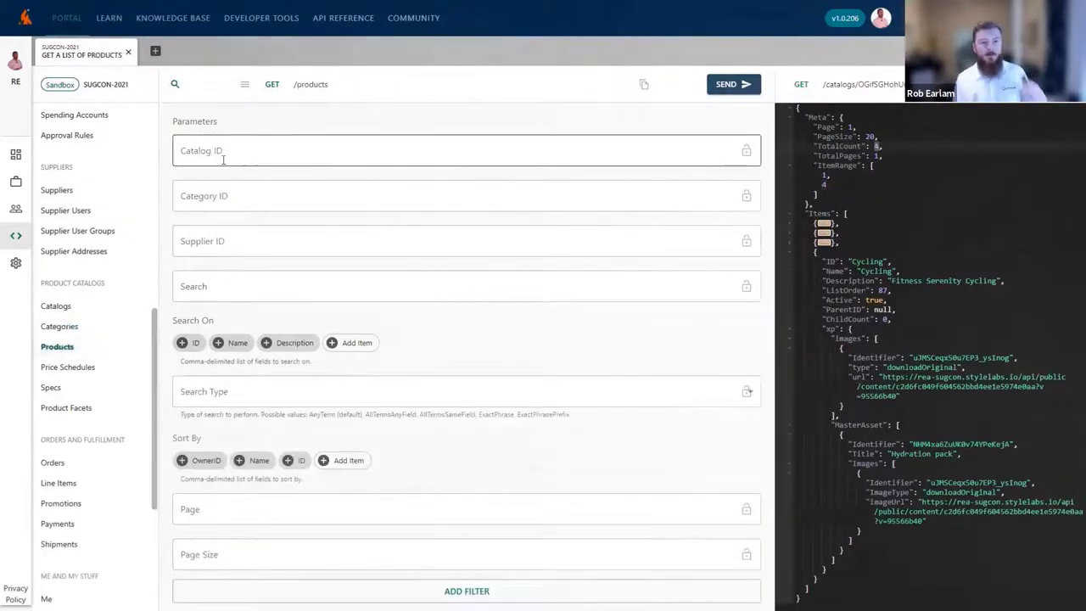
key(ctrl+v)
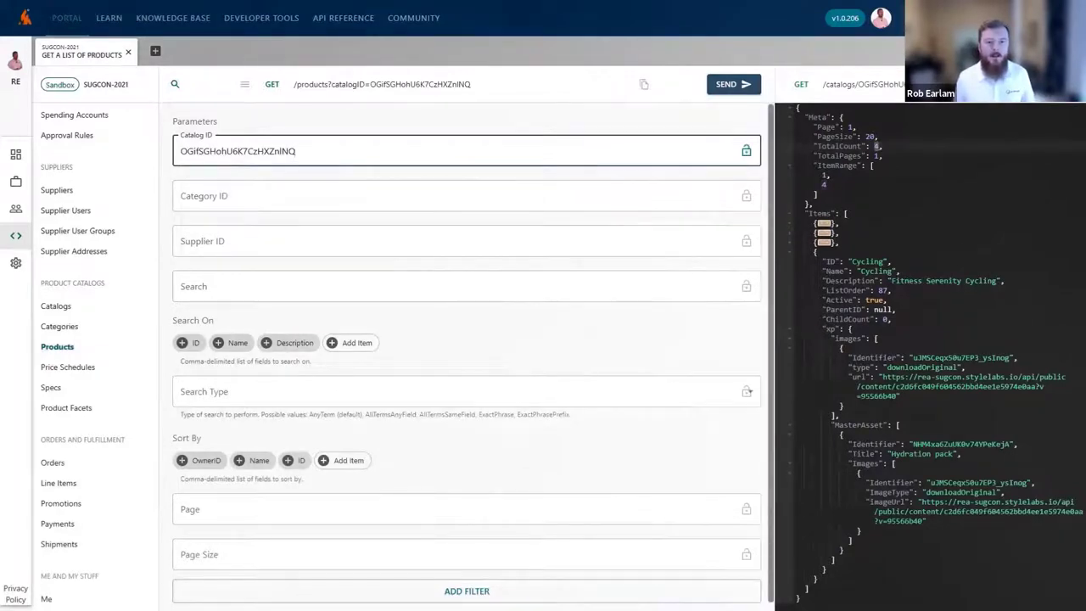
click(874, 270)
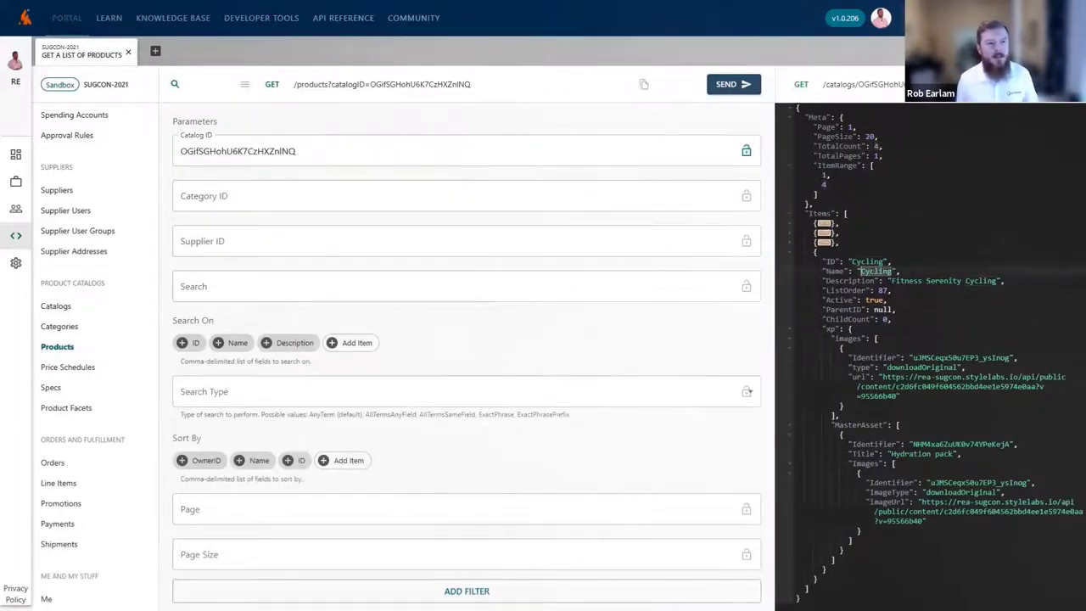
key(Up)
click(366, 201)
text(Cycling)
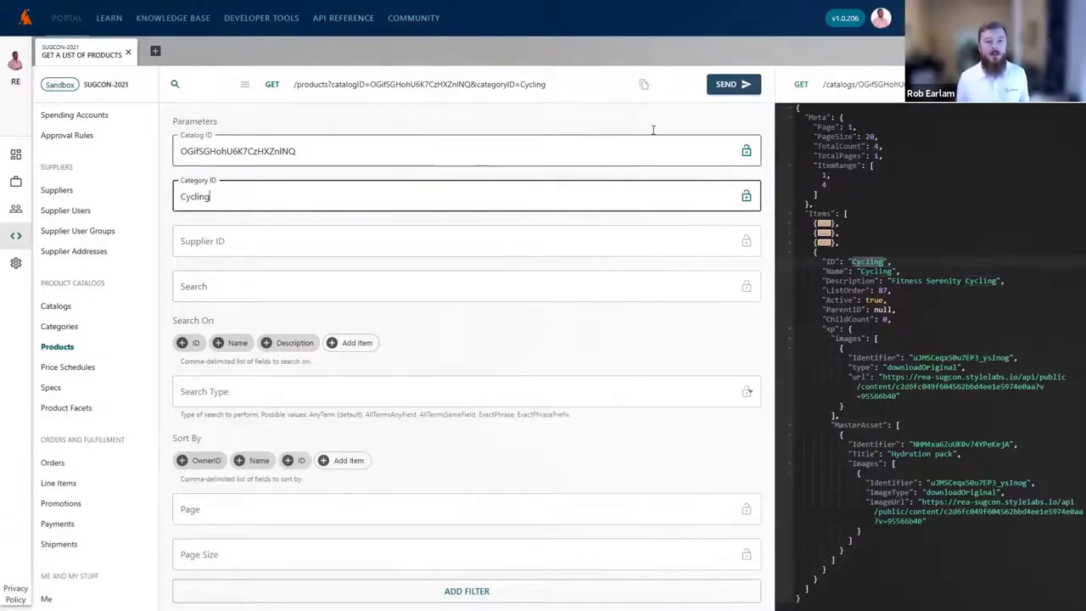
click(727, 84)
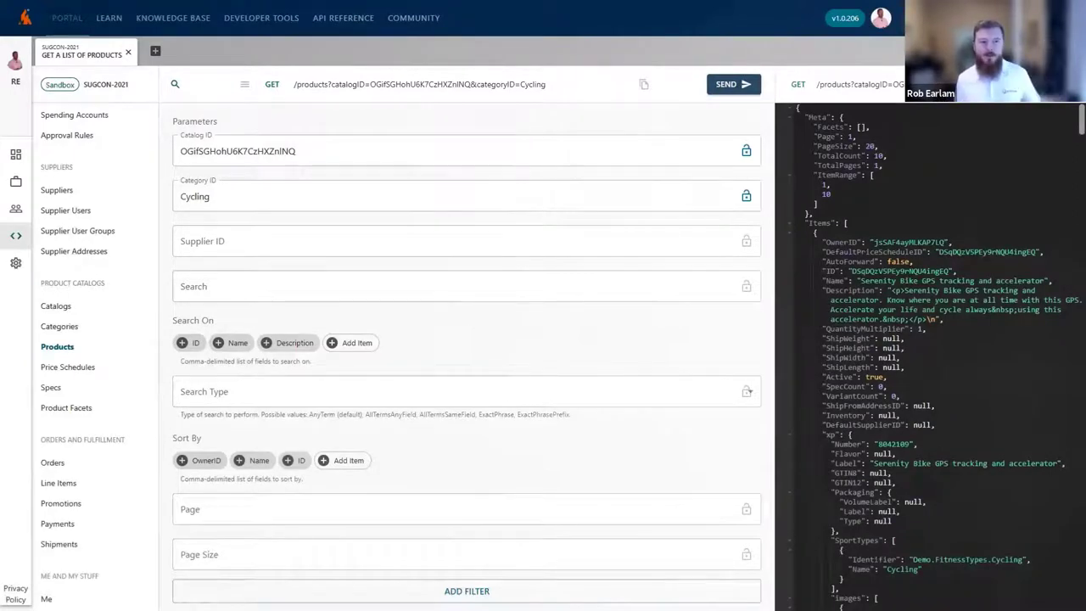
Review the returned Cycling products, then bring up the Lighthouse Fitness storefront.
scroll(929, 356, down, 2)
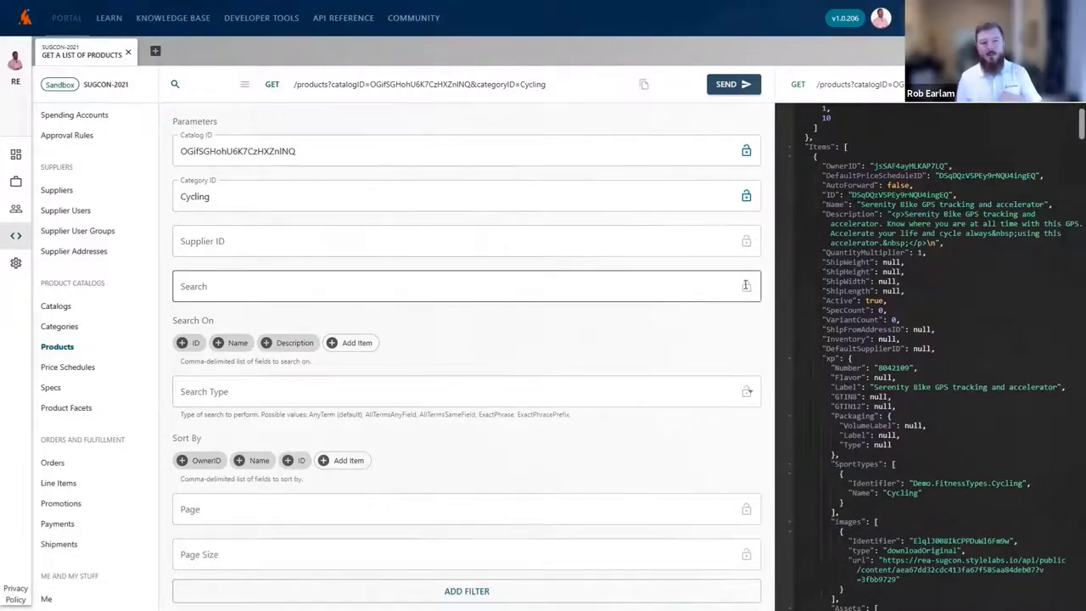
scroll(934, 340, down, 4)
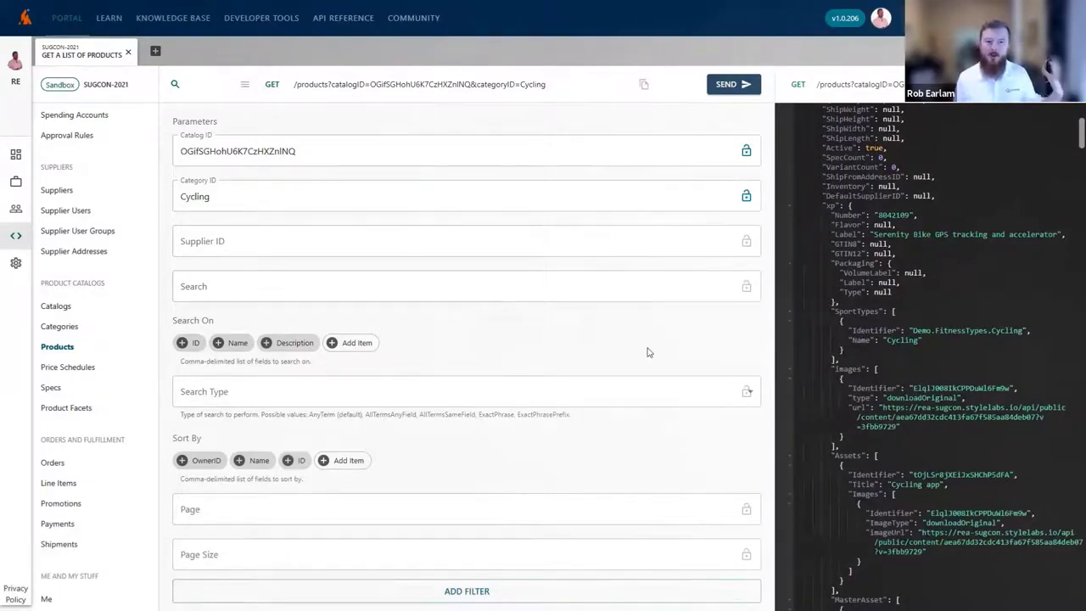
scroll(933, 356, down, 2)
scroll(933, 357, down, 4)
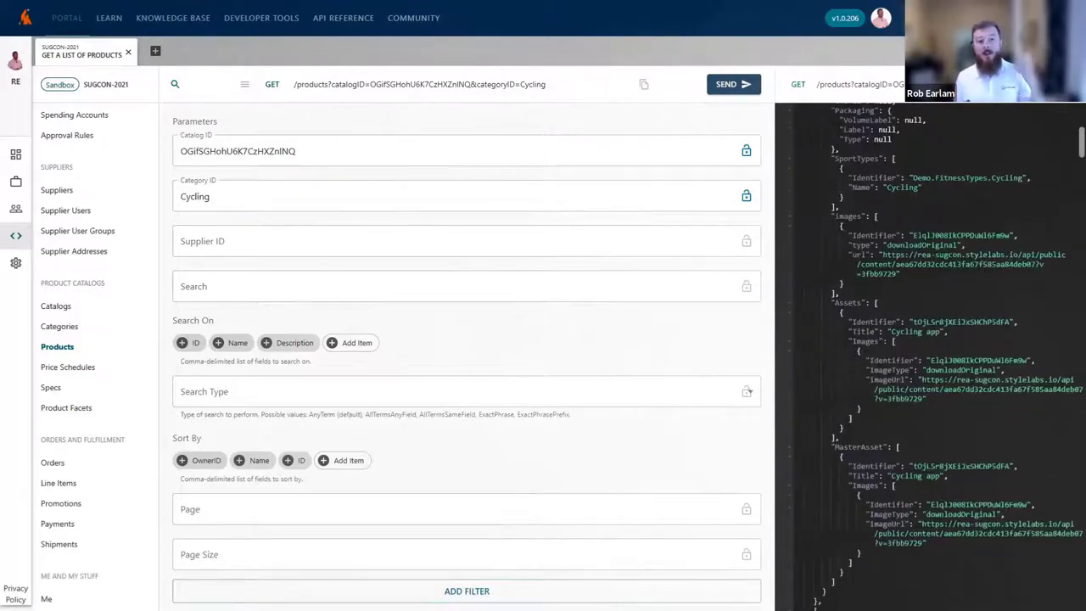
scroll(933, 357, up, 2)
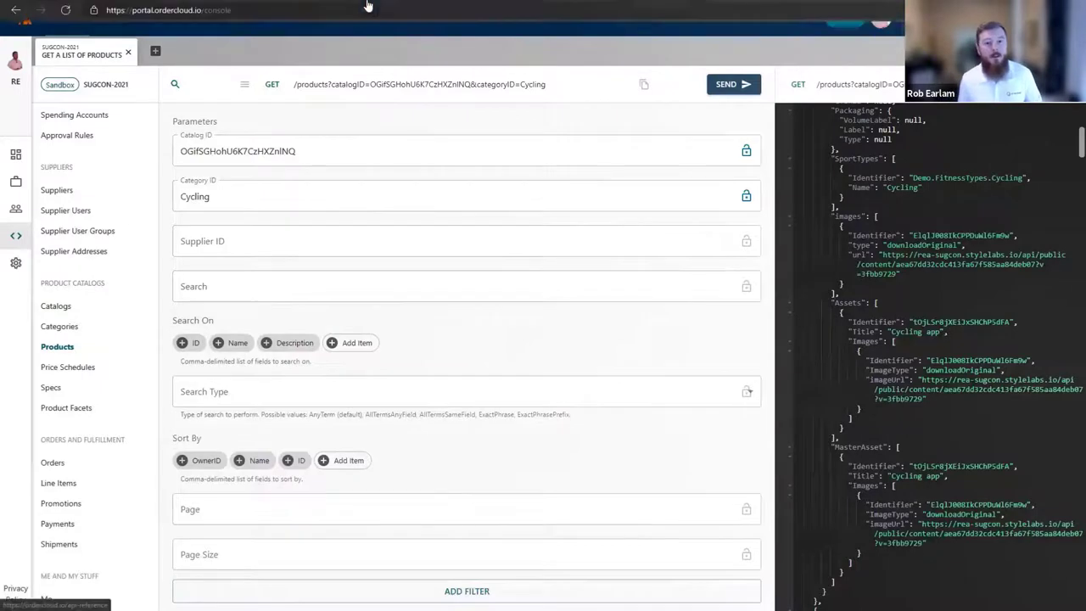
click(367, 8)
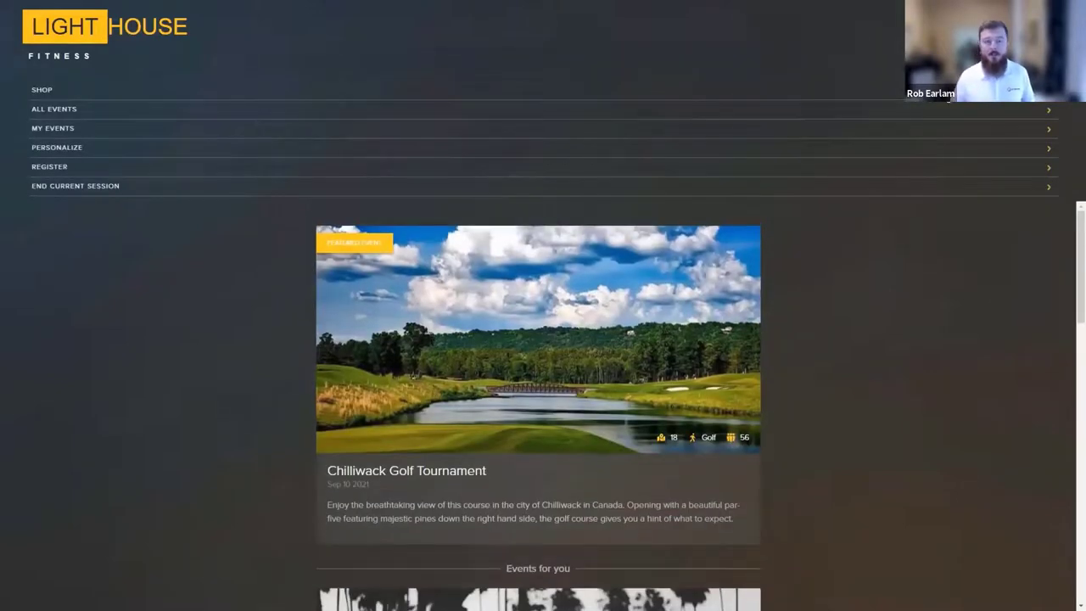
Browse the storefront's Shop Cycling page of Serenity products and their prices.
click(63, 90)
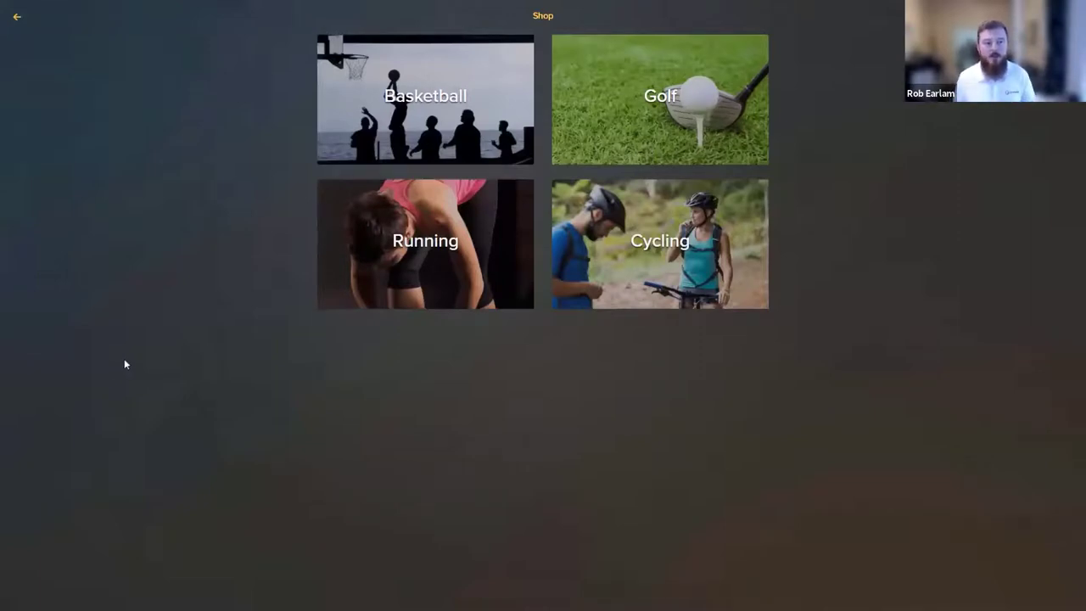
click(632, 242)
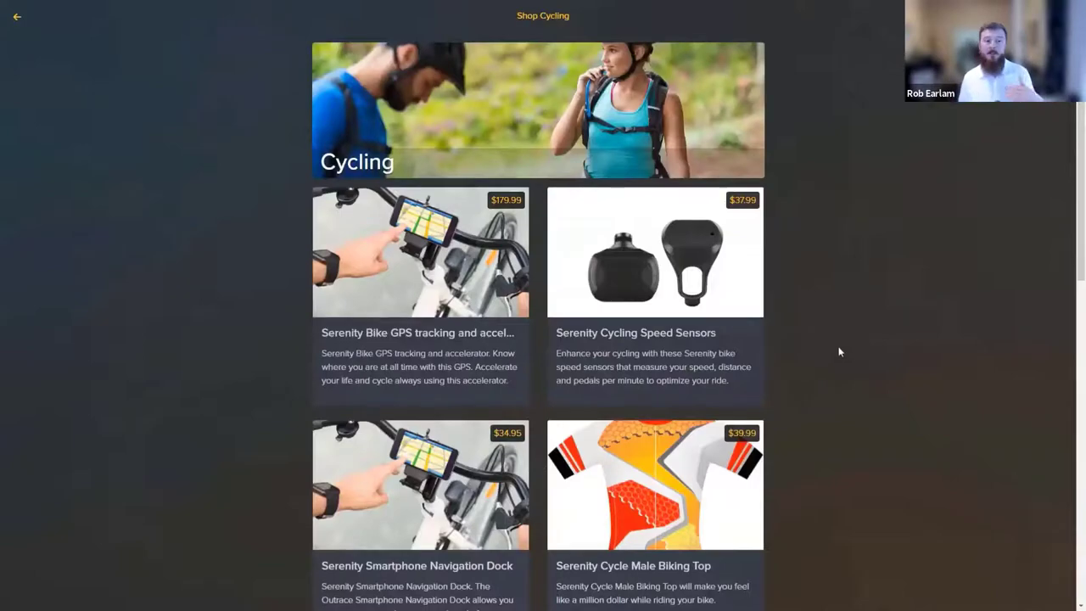
scroll(839, 351, down, 3)
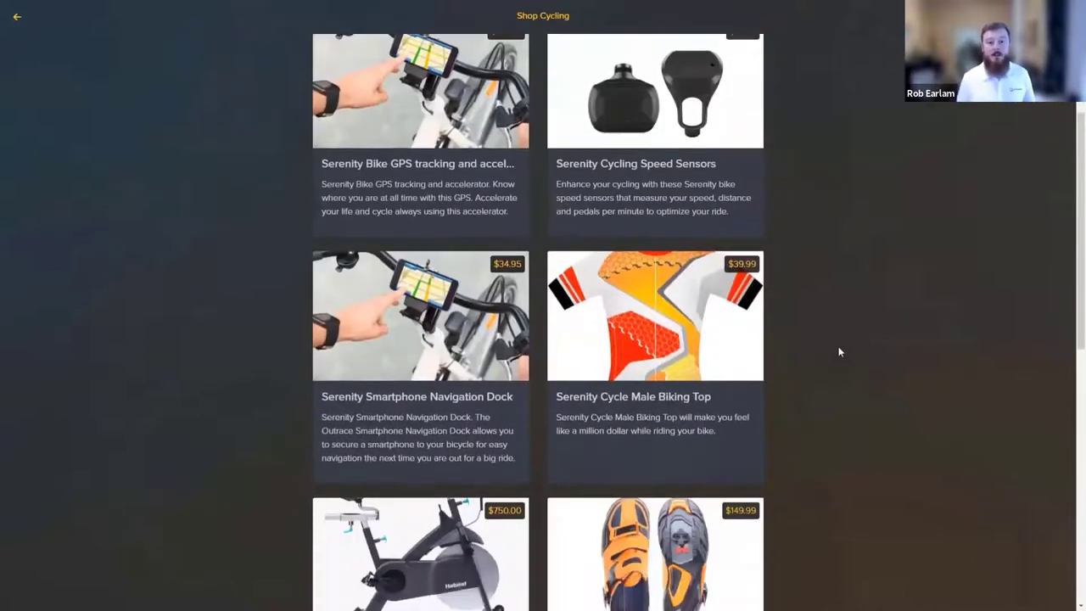
scroll(840, 349, down, 5)
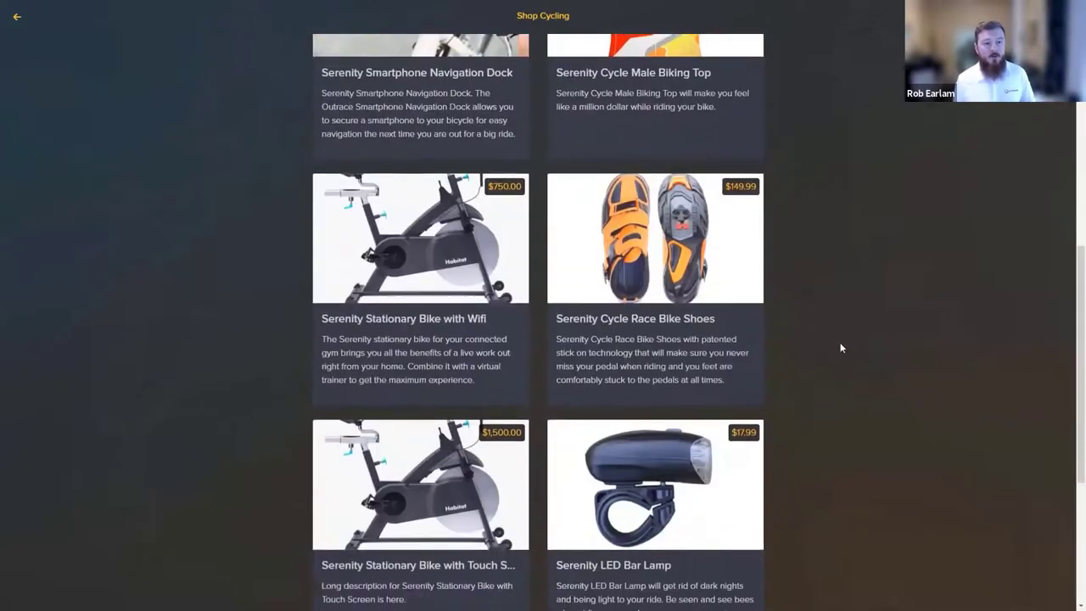
scroll(842, 348, down, 1)
scroll(842, 346, up, 2)
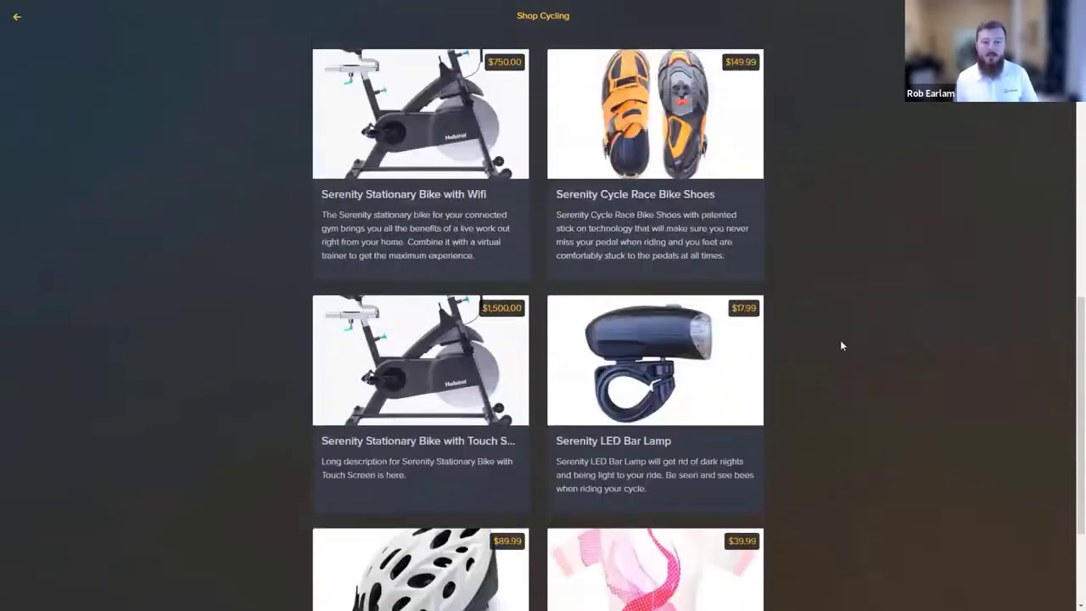
scroll(841, 345, up, 5)
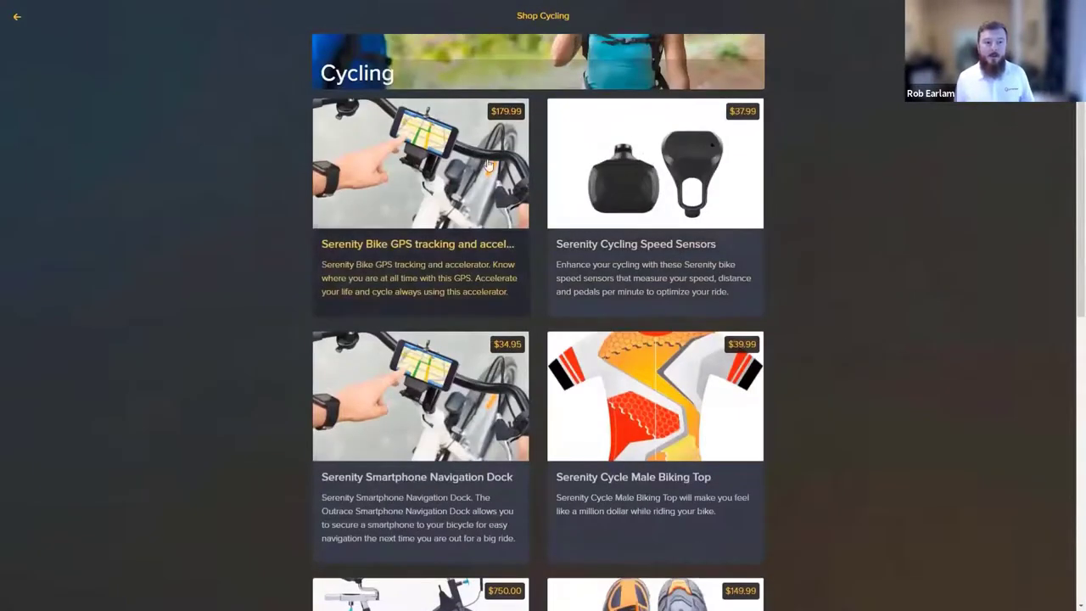
View the $179.99 Serenity Bike GPS tracking page, then return to the Content Hub stationary bike.
click(489, 166)
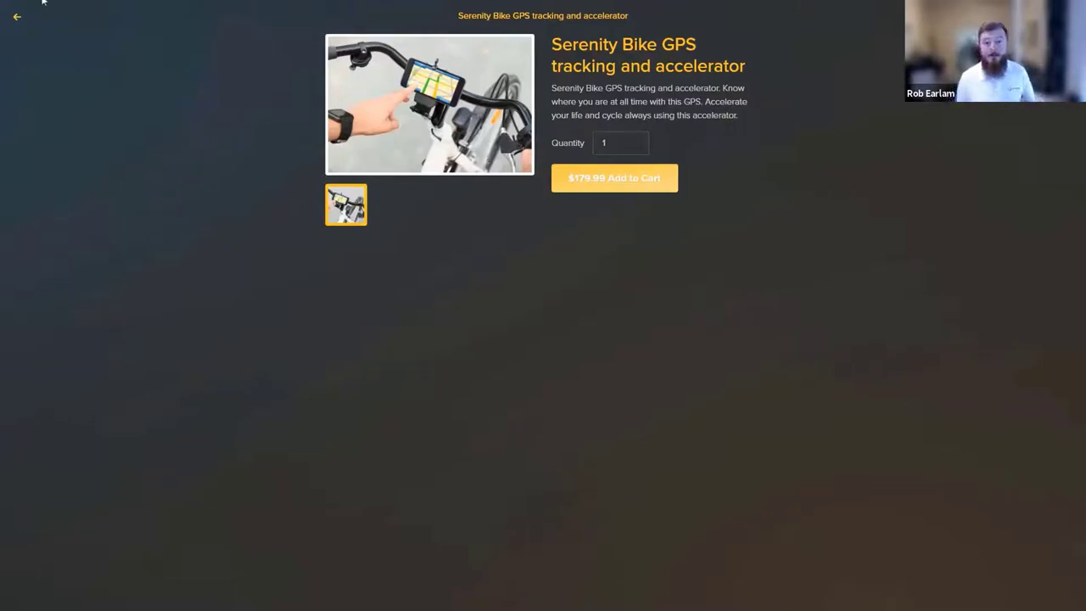
click(85, 9)
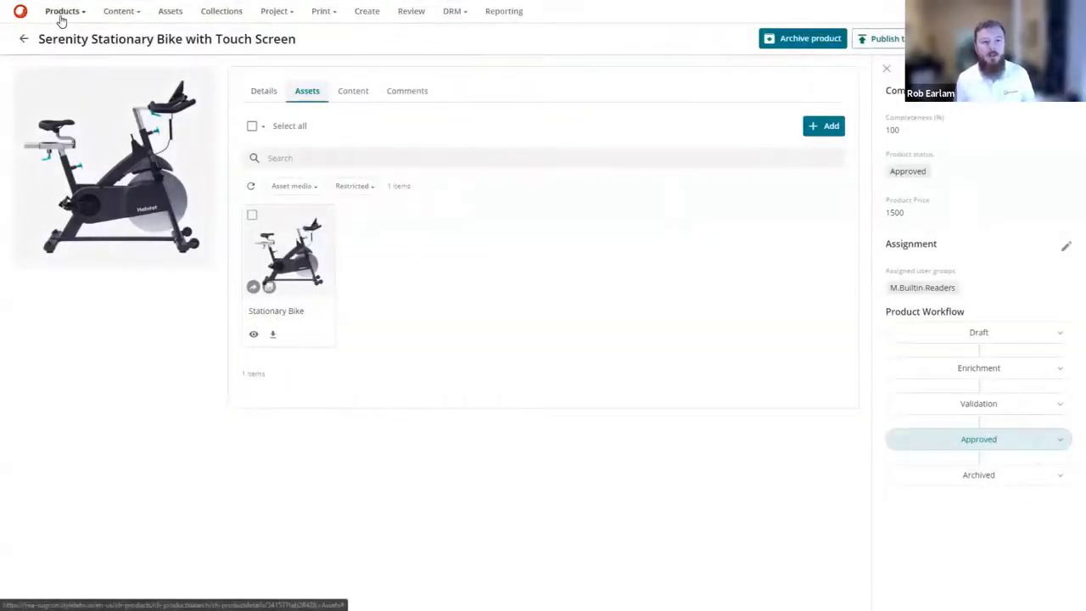
Reopen the Cycling product family and browse its 17 products with approval statuses.
click(61, 17)
click(65, 59)
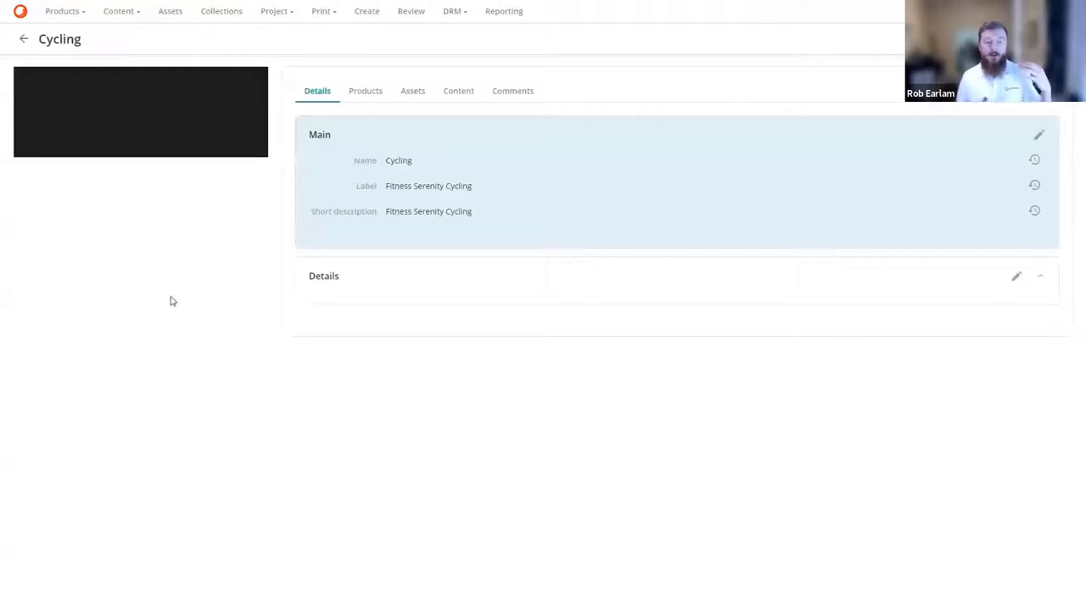
click(367, 90)
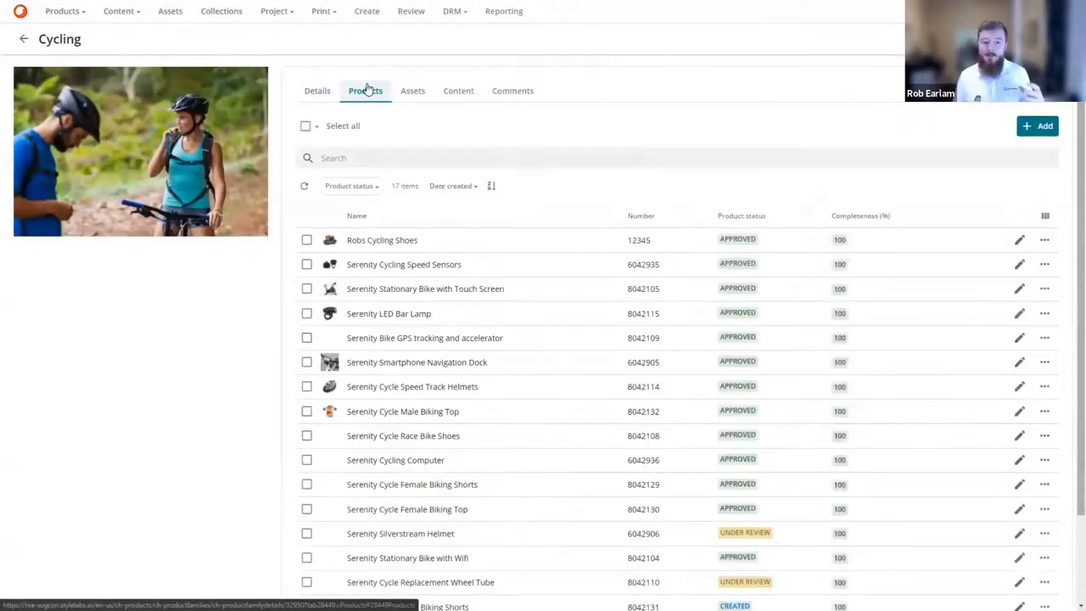
scroll(587, 300, down, 2)
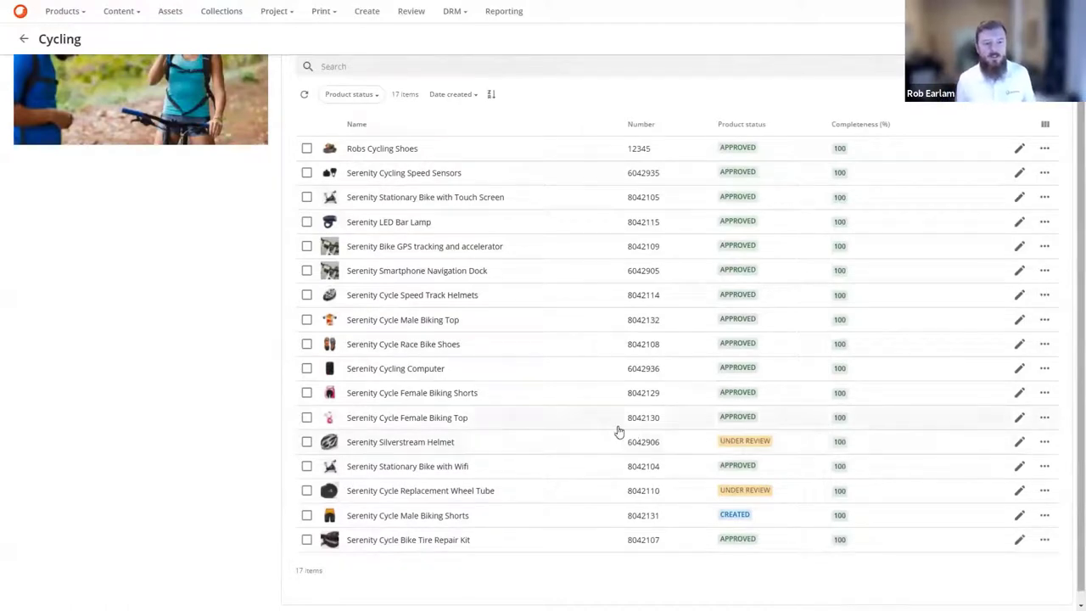
Open the Serenity Silverstream Helmet product and review its attached assets.
click(428, 448)
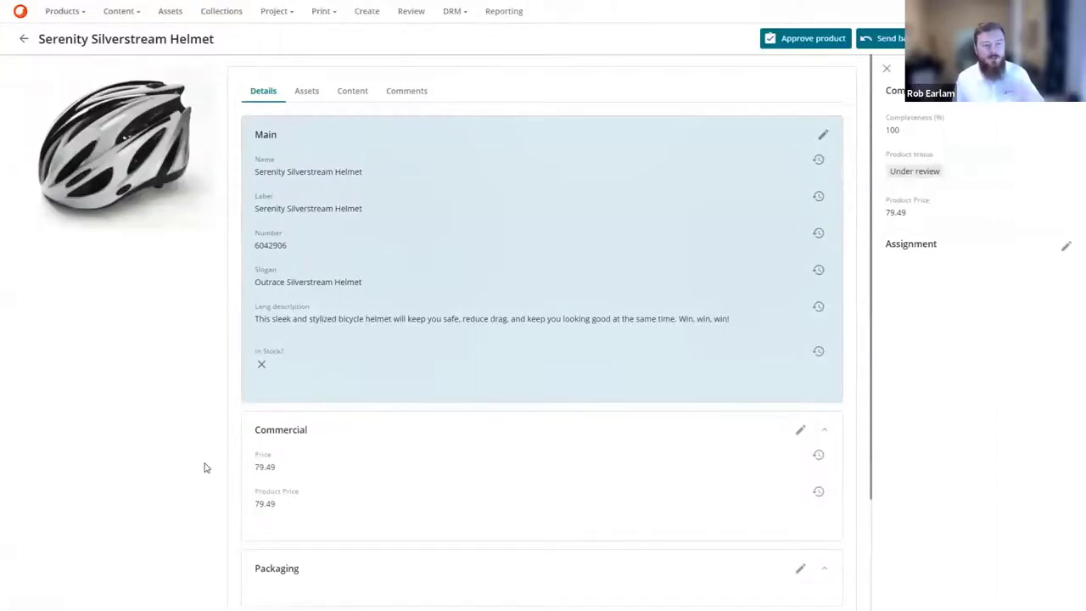
scroll(504, 381, down, 3)
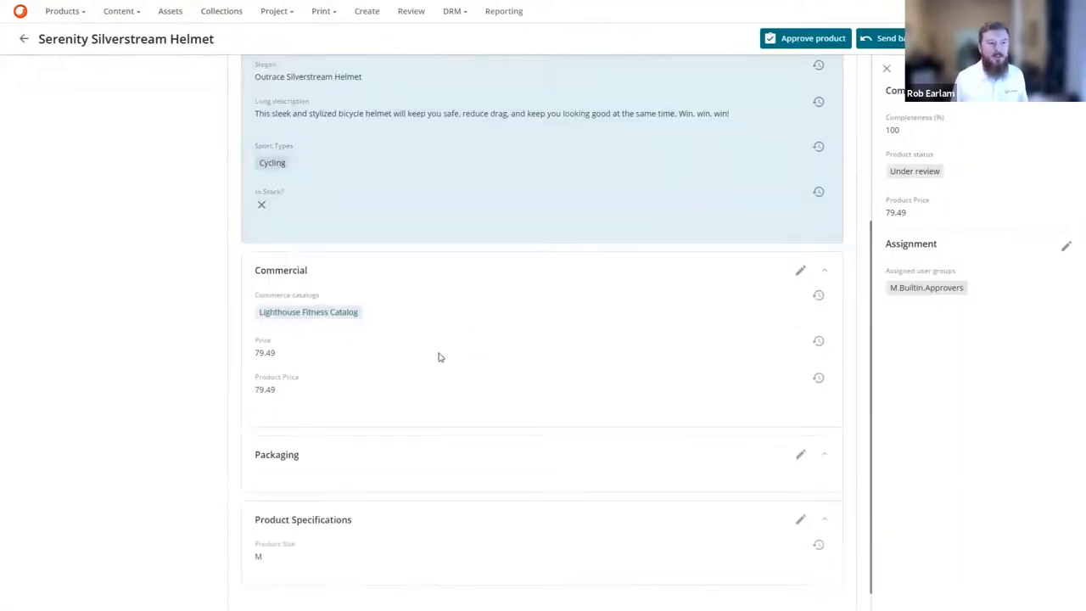
scroll(528, 368, up, 3)
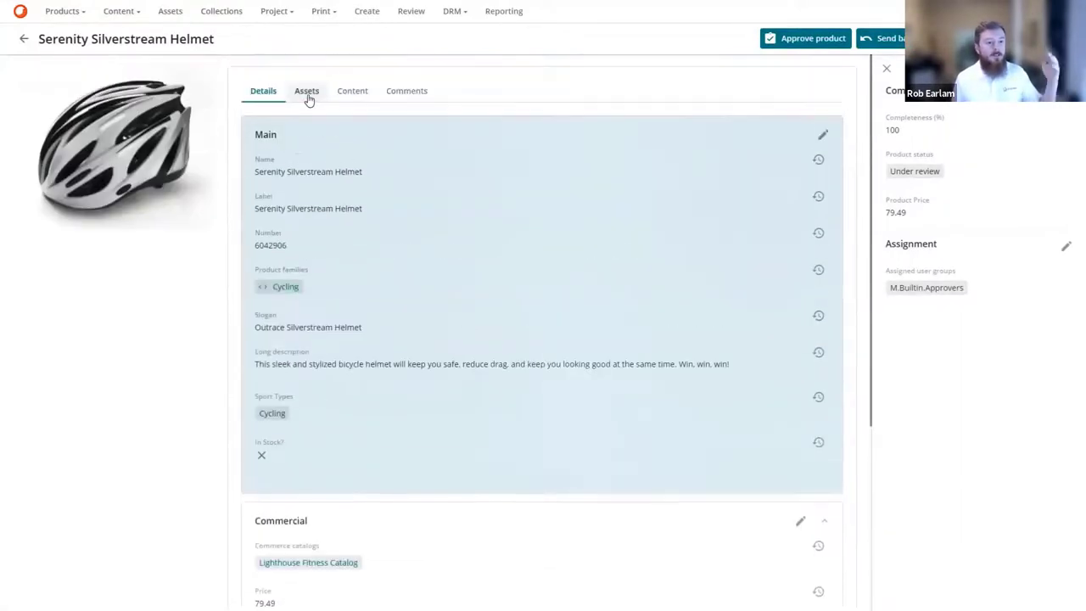
click(307, 93)
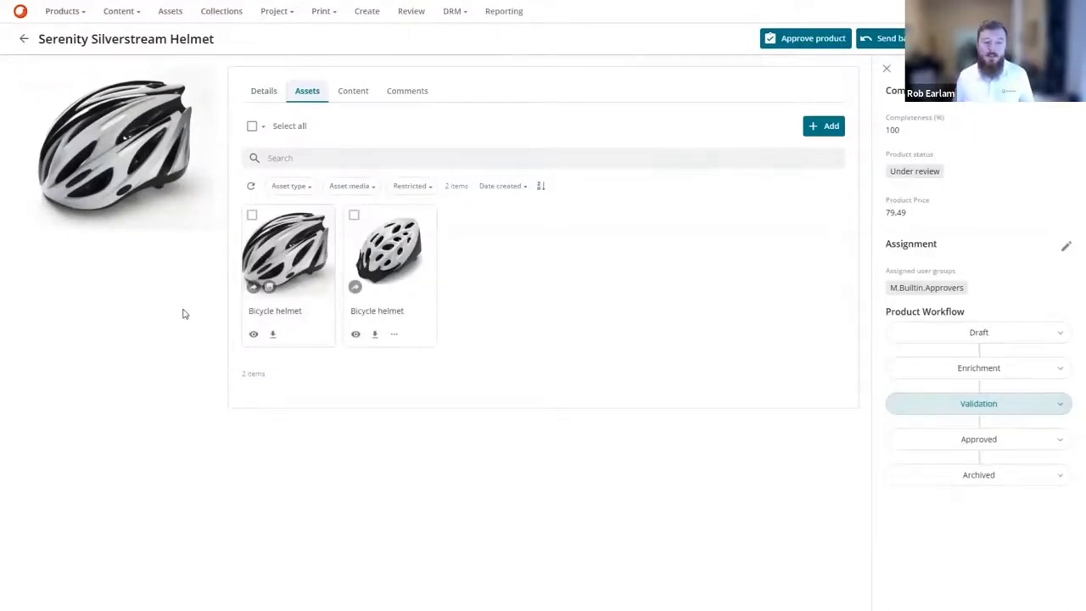
Approve and publish the helmet, then return to the OrderCloud API console.
click(799, 41)
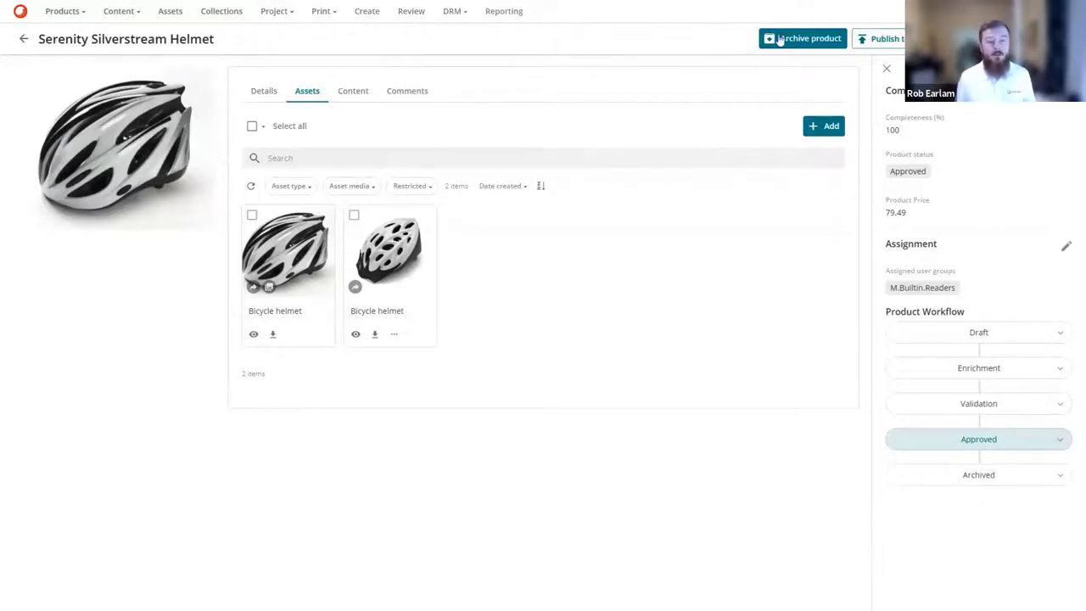
click(882, 38)
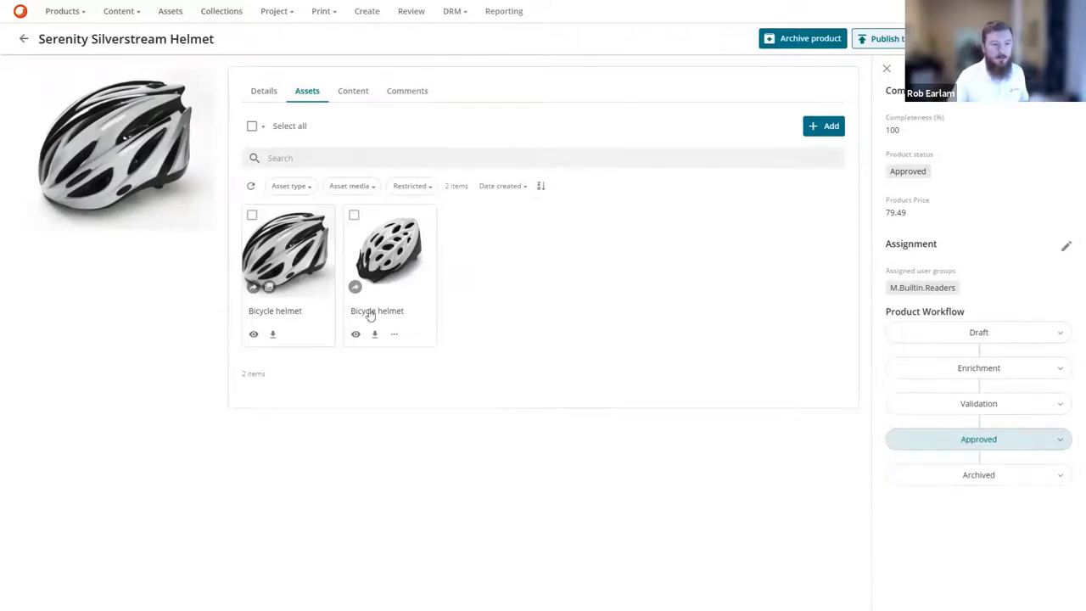
click(185, 7)
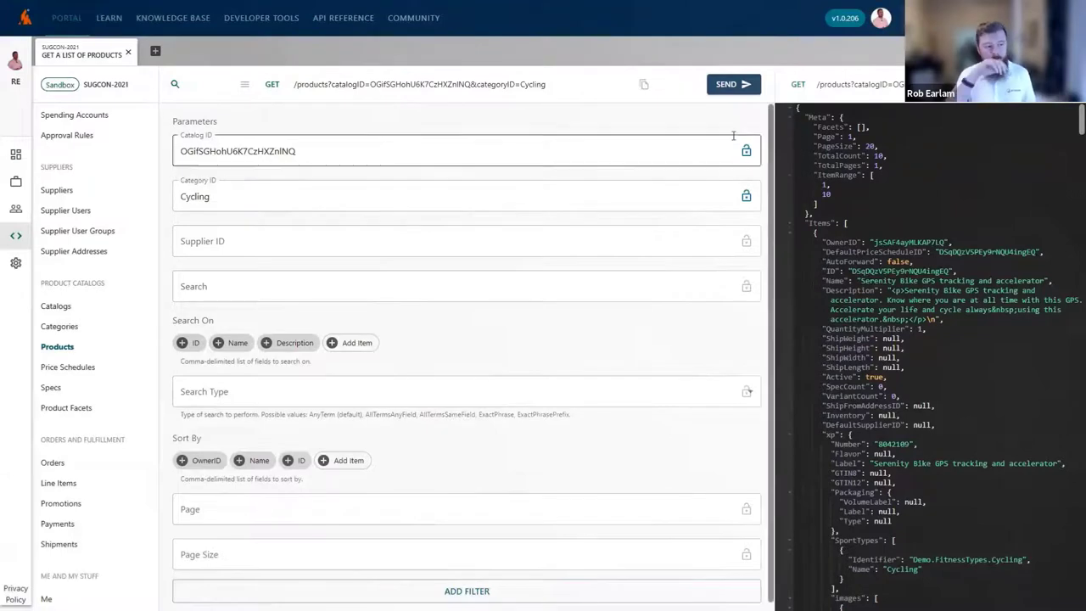
Rerun the Cycling products request and collapse all eleven products, leaving only the Serenity Silverstream Helmet expanded.
click(730, 84)
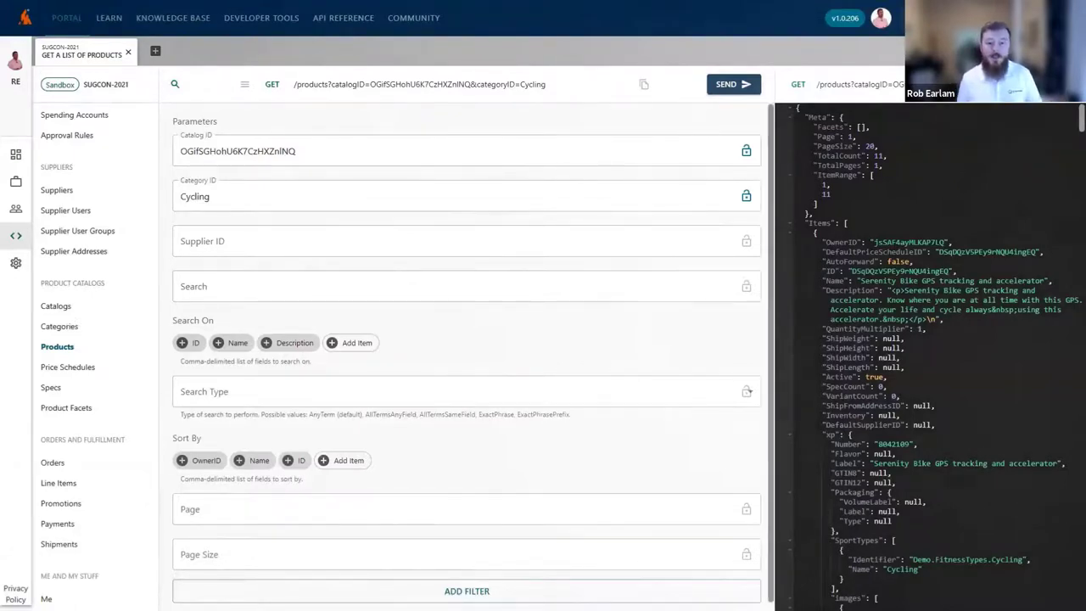
click(791, 234)
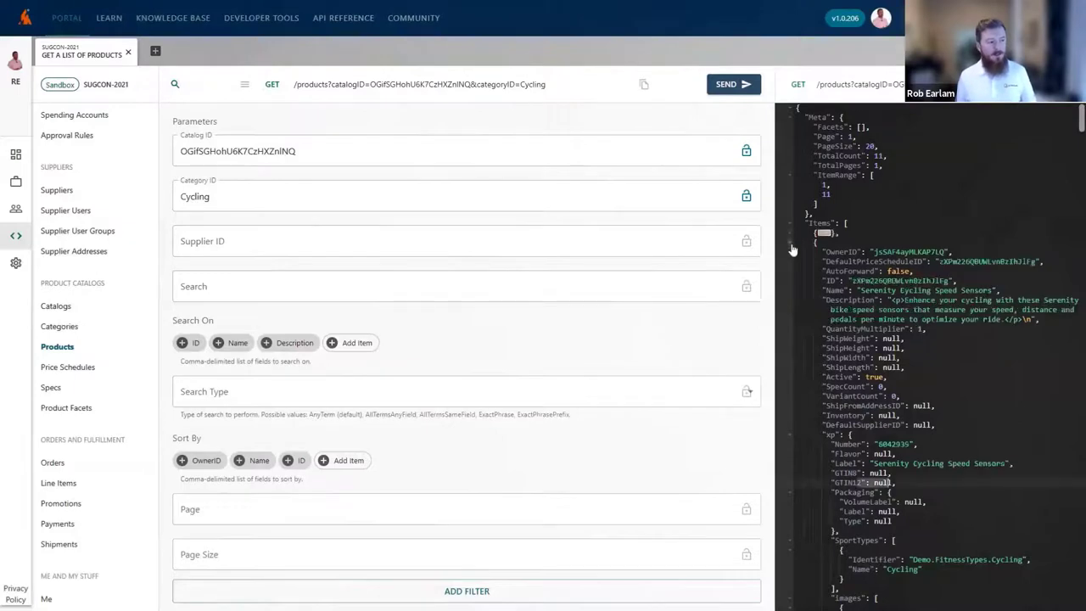
click(790, 243)
click(789, 253)
click(789, 262)
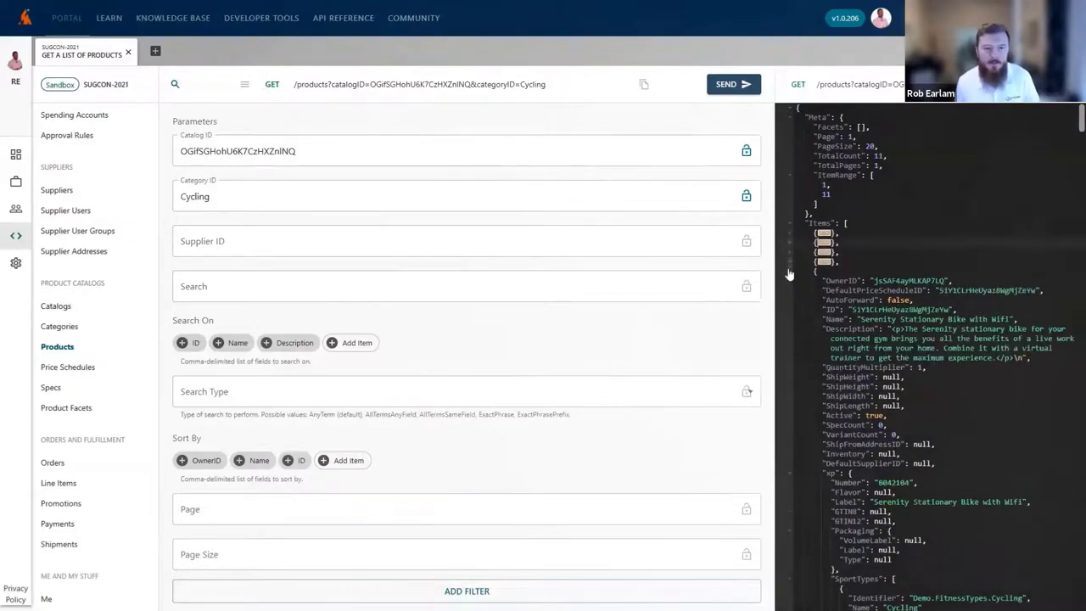
click(790, 272)
click(790, 280)
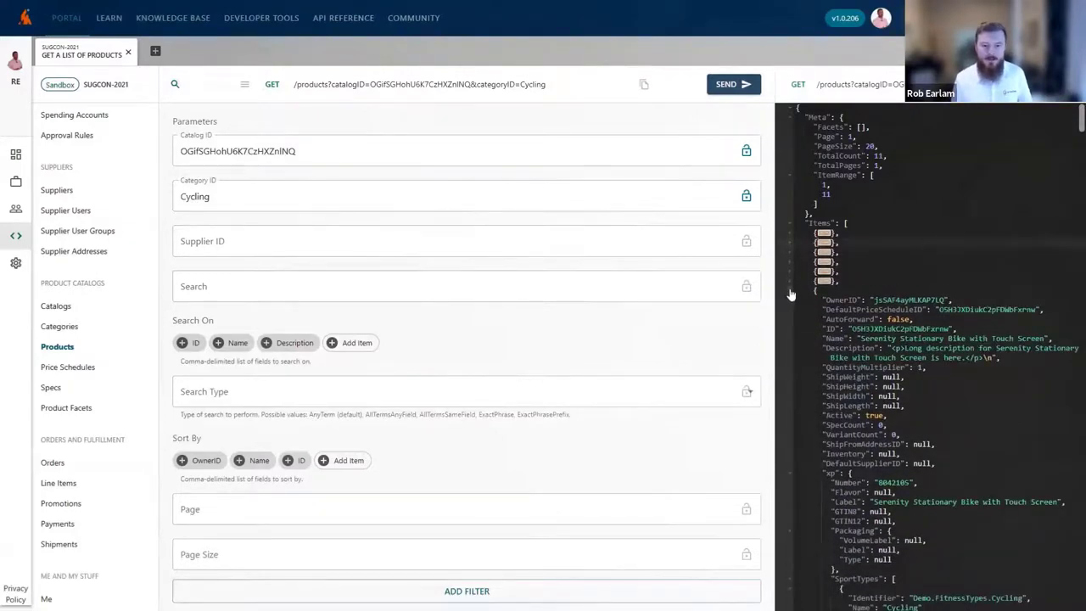
click(790, 292)
click(790, 301)
click(790, 310)
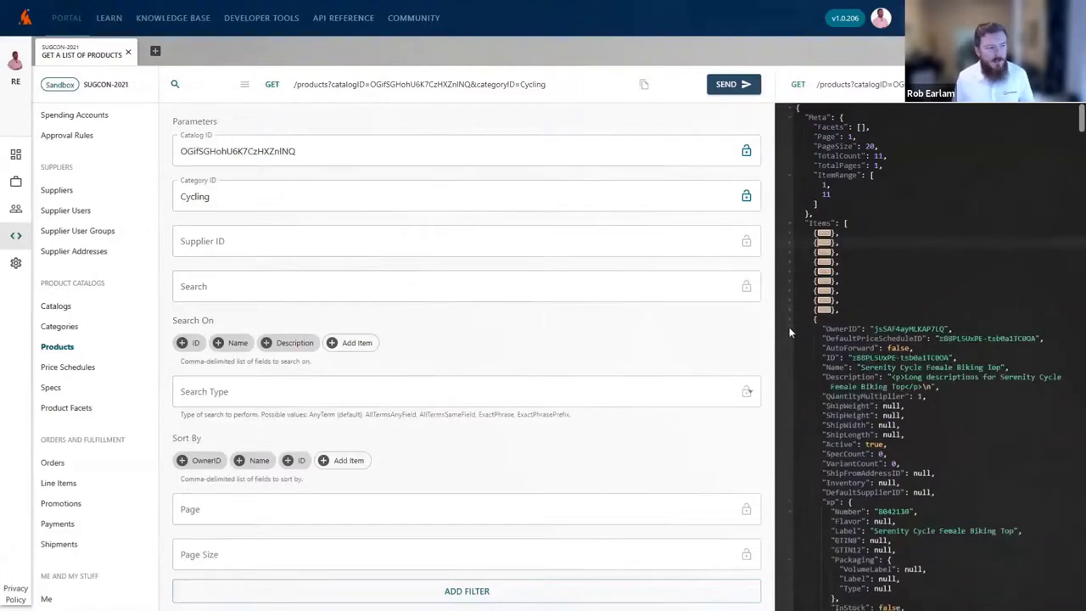
click(790, 319)
click(790, 329)
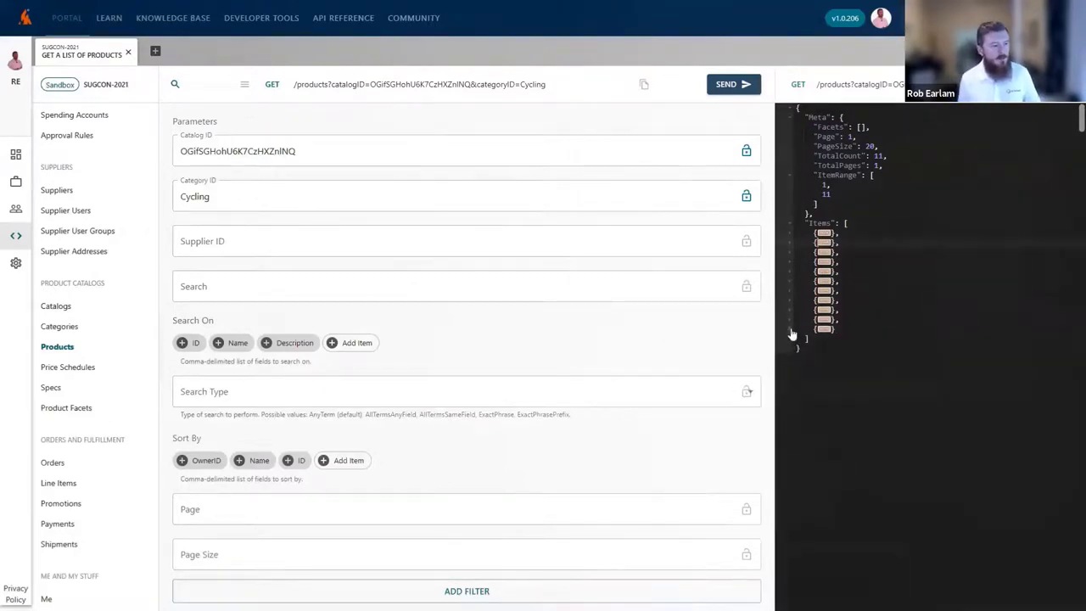
click(790, 328)
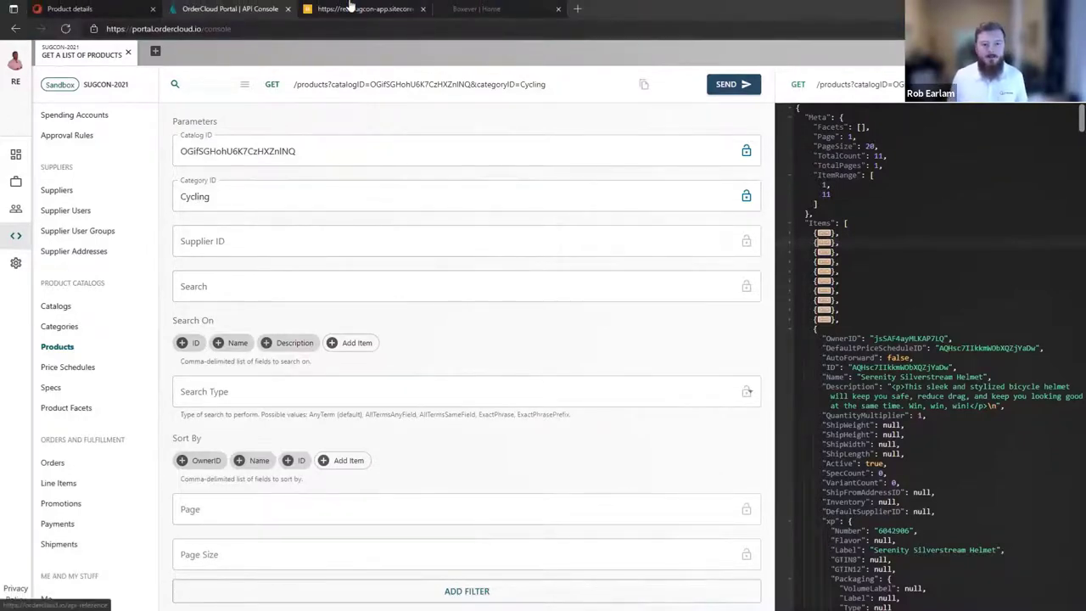
Go from the storefront home page through SHOP to Cycling and open the $79.49 Serenity Silverstream Helmet.
click(350, 8)
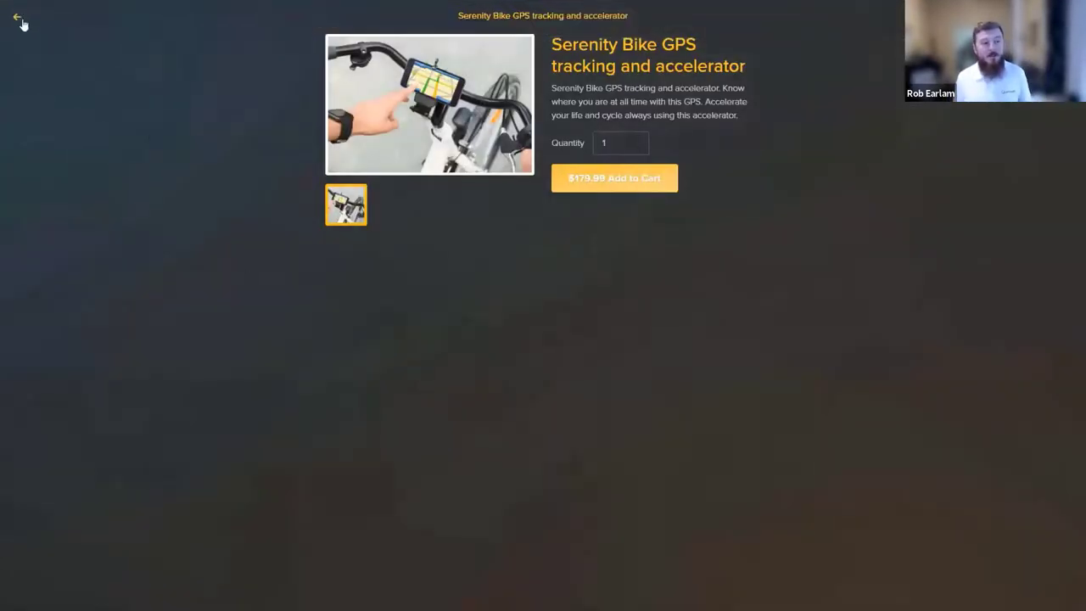
click(19, 19)
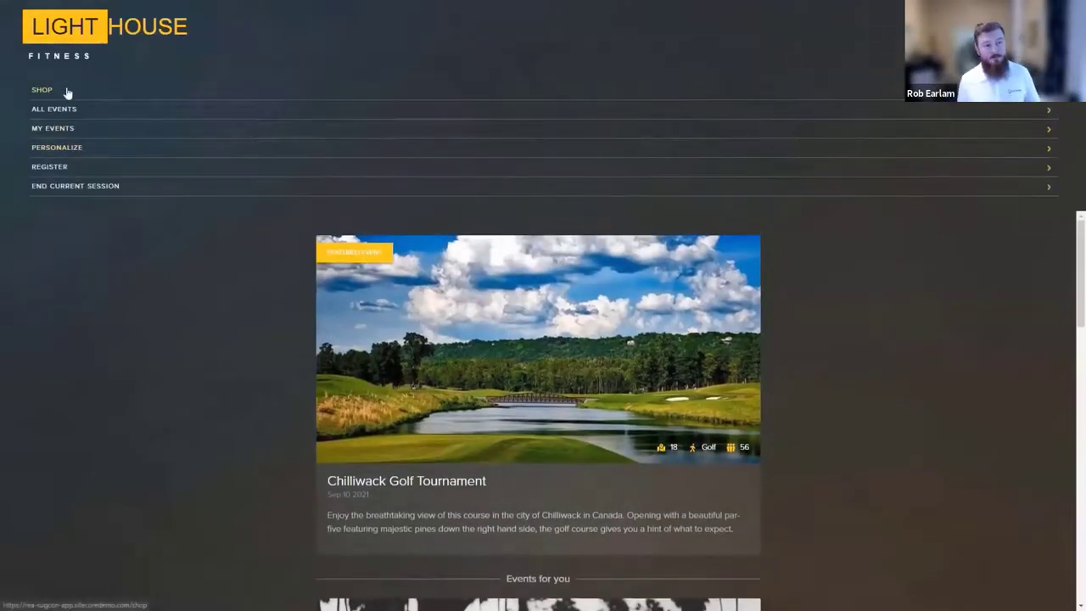
click(66, 89)
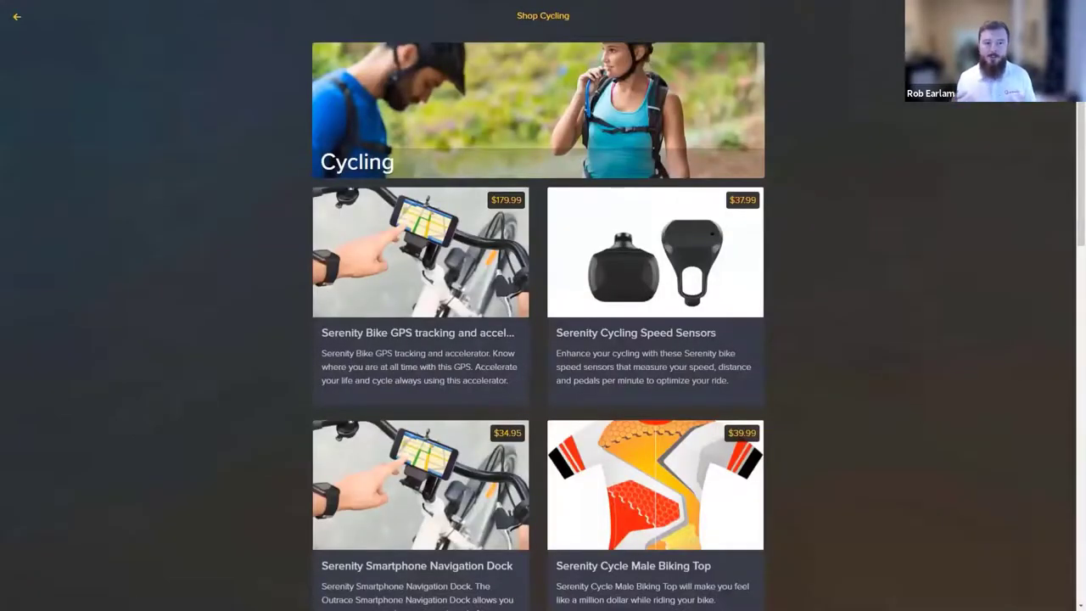
scroll(1081, 126, down, 2)
drag(1081, 125, 1081, 459)
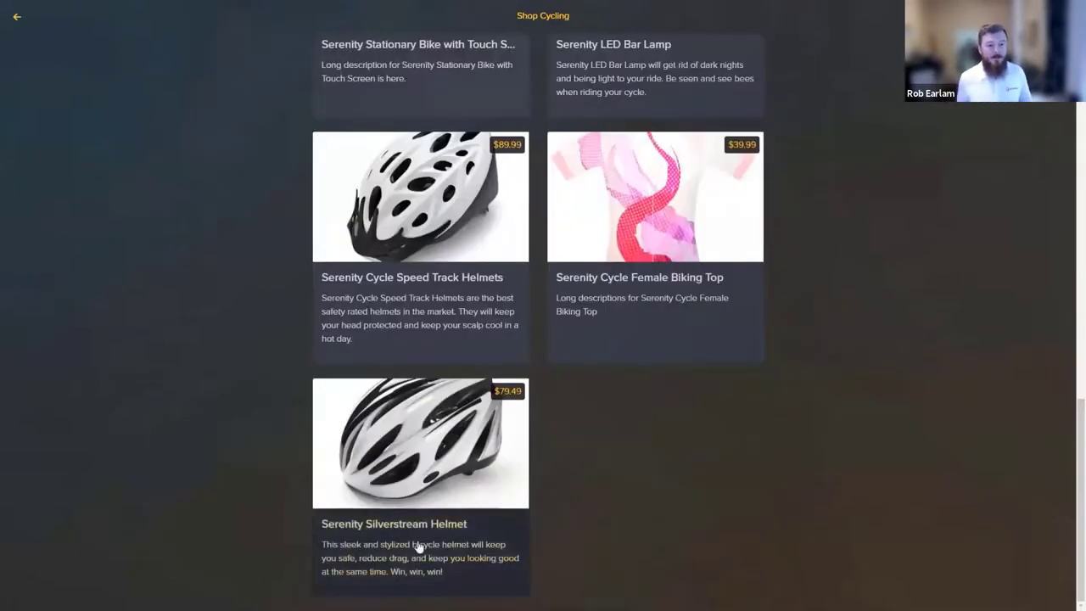
click(422, 472)
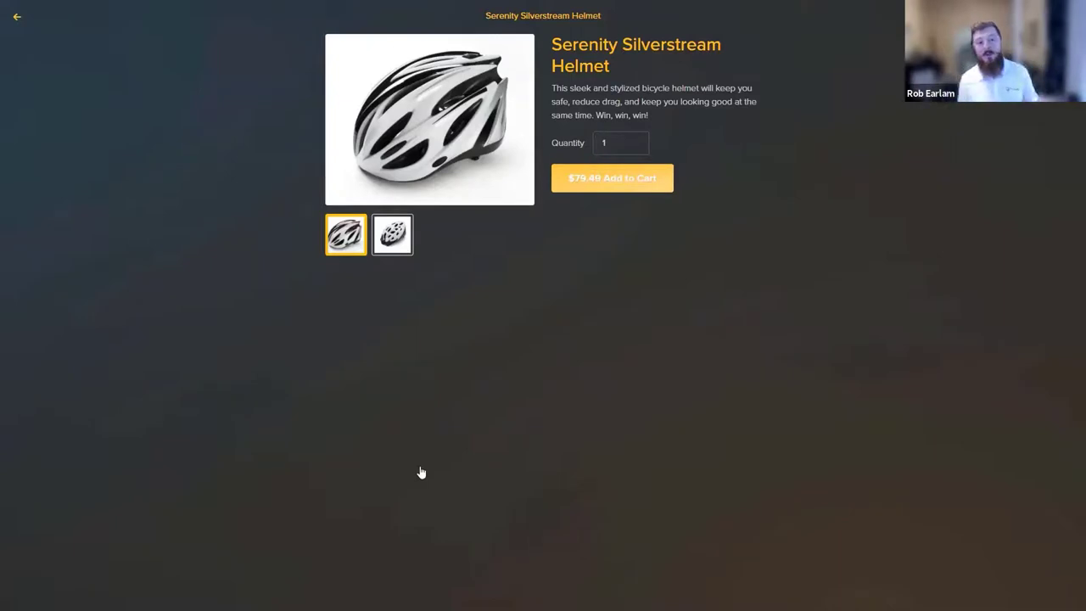
In Boxever, open Customer Data > Guests and filter the guest type to Visitor.
mouse_move(379, 2)
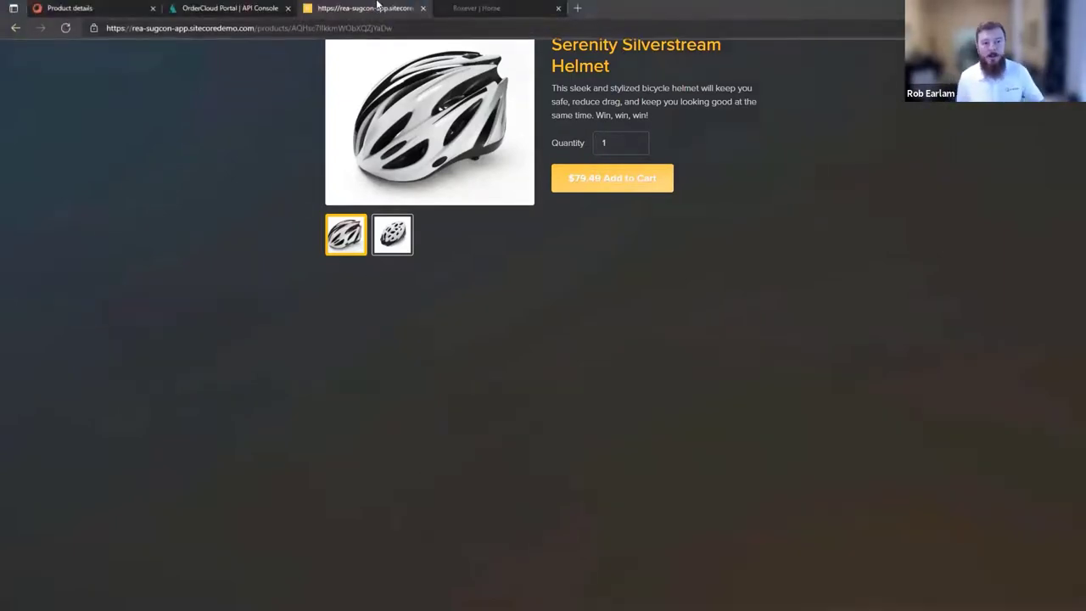
click(475, 9)
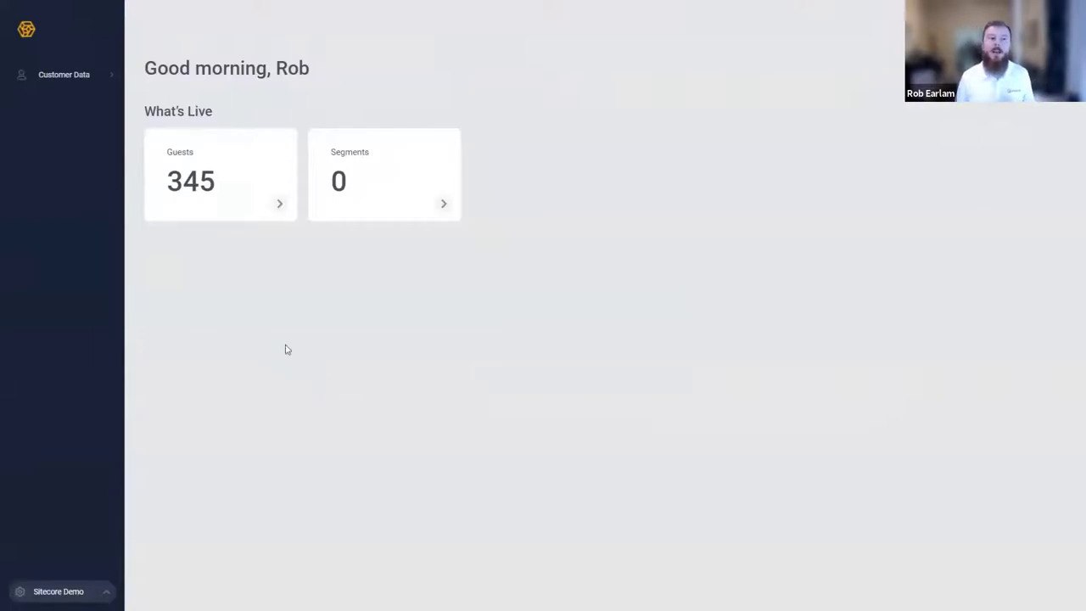
click(81, 75)
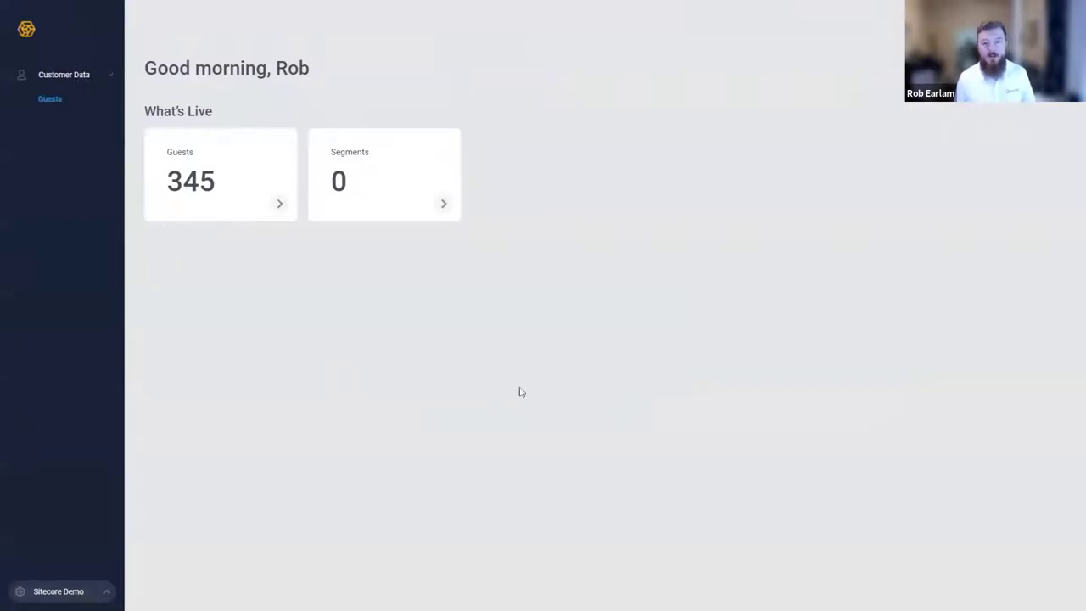
click(47, 100)
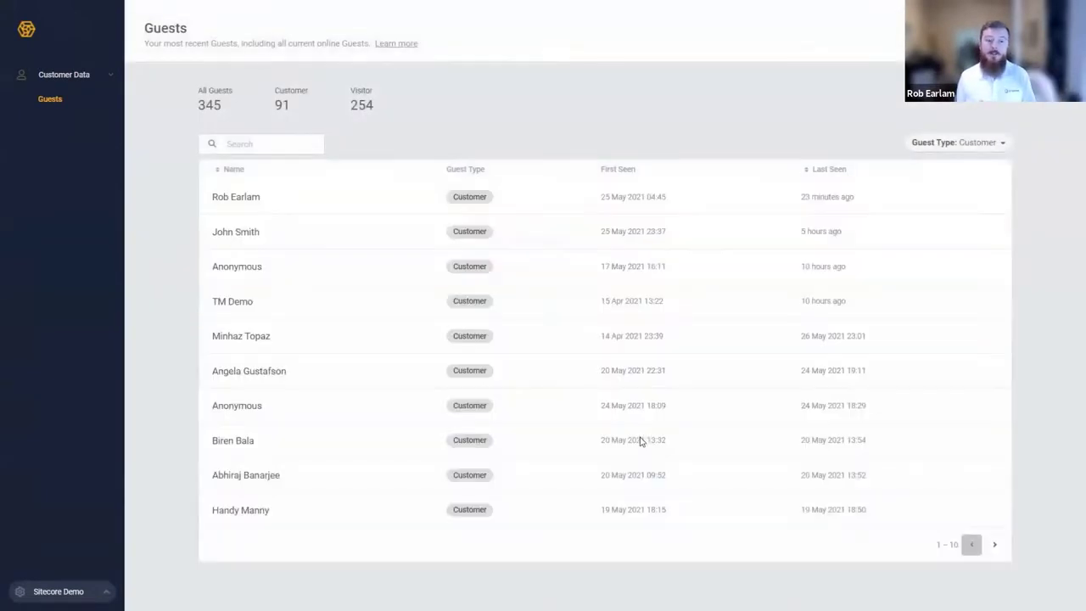
click(950, 148)
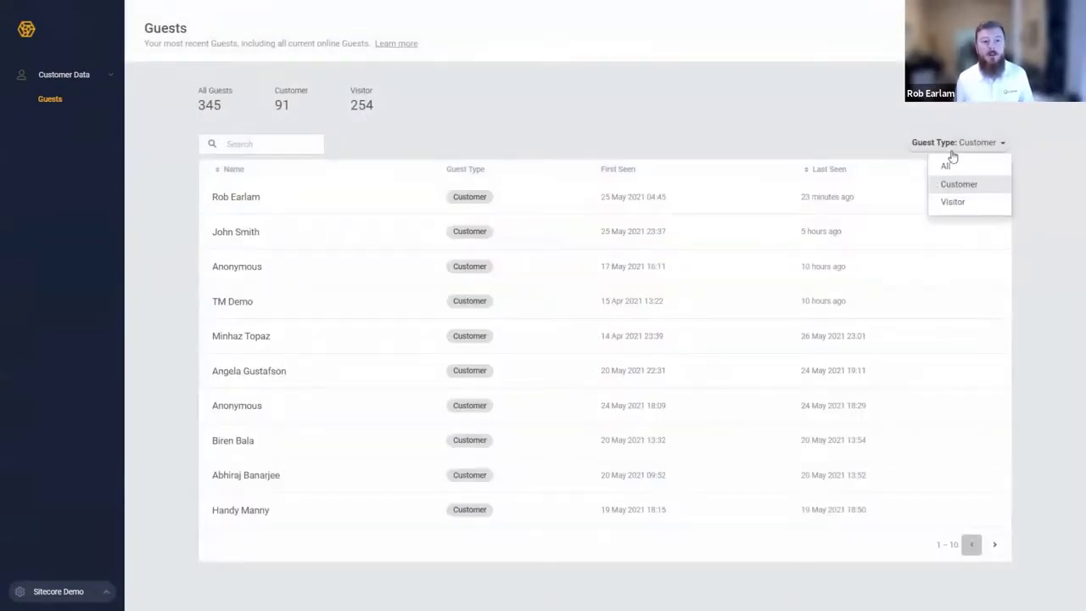
click(953, 202)
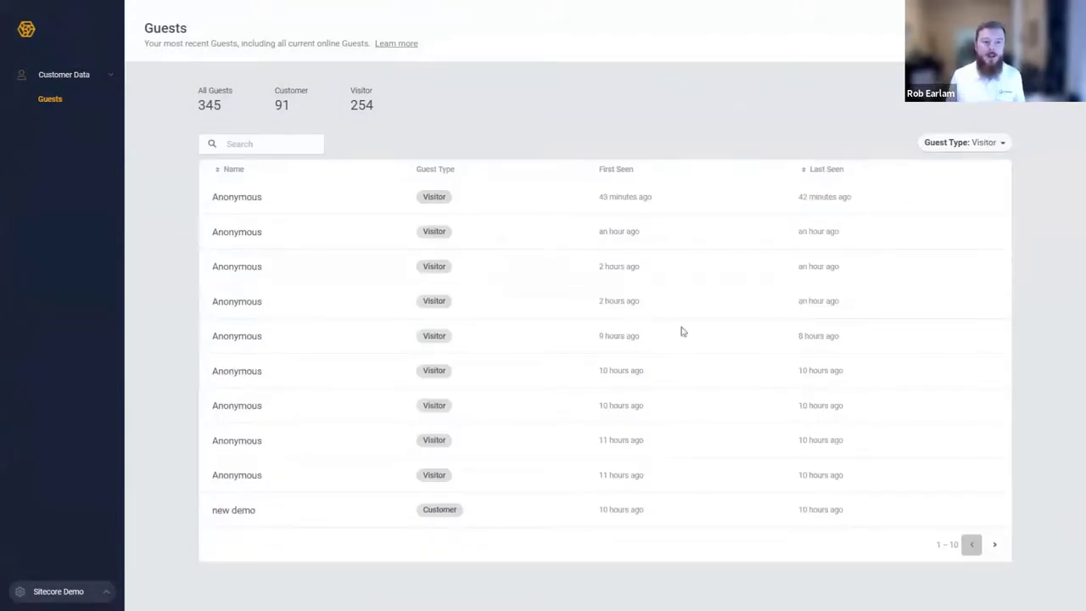
Review the latest anonymous visitor's Timeline and Overview, then return to the storefront helmet page.
click(253, 197)
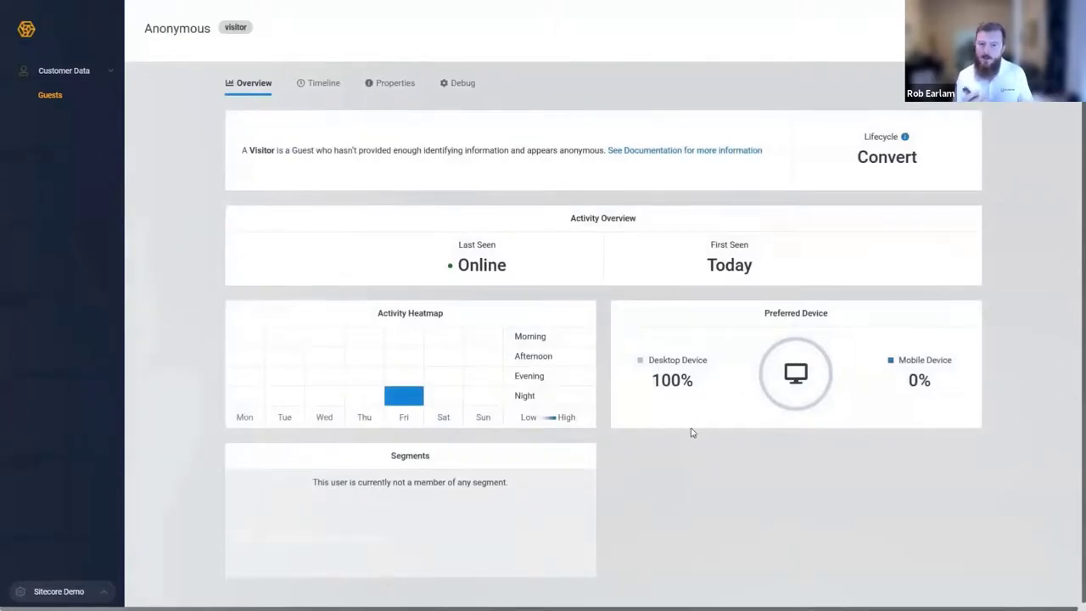
click(321, 82)
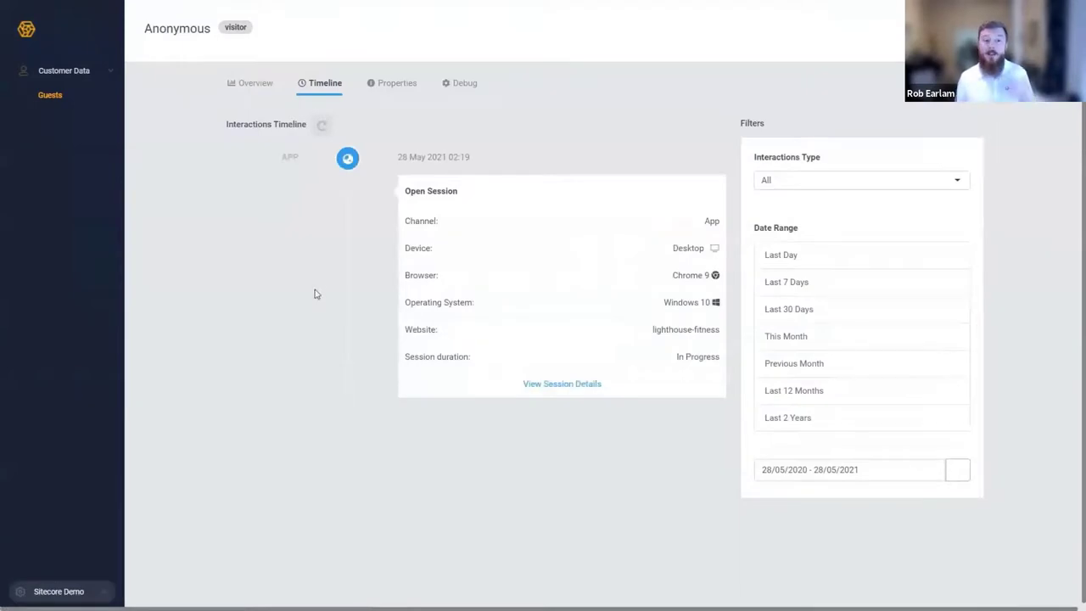
click(256, 84)
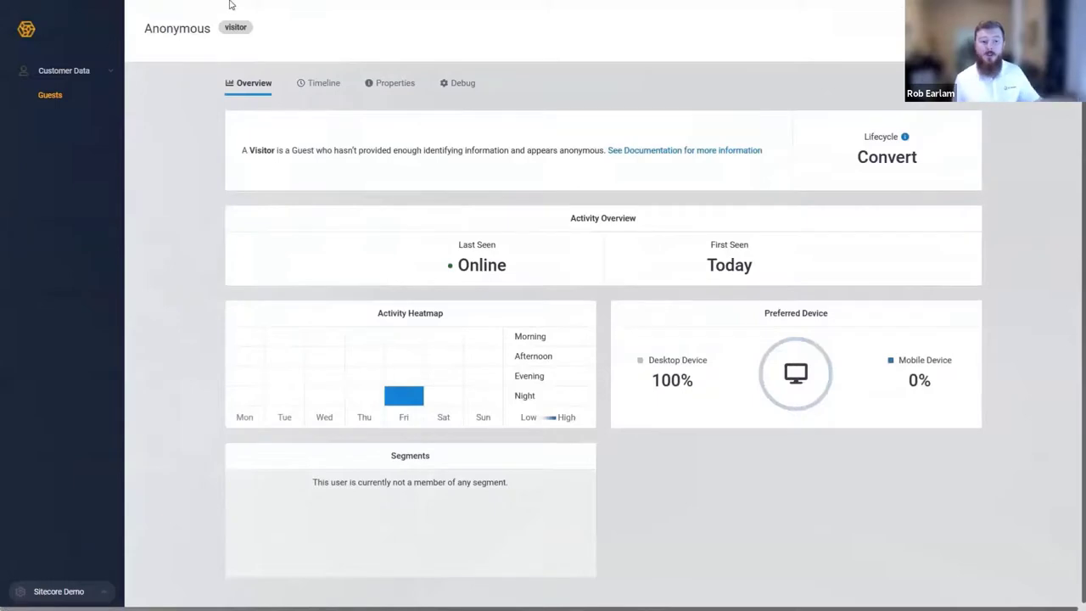
mouse_move(230, 4)
click(318, 7)
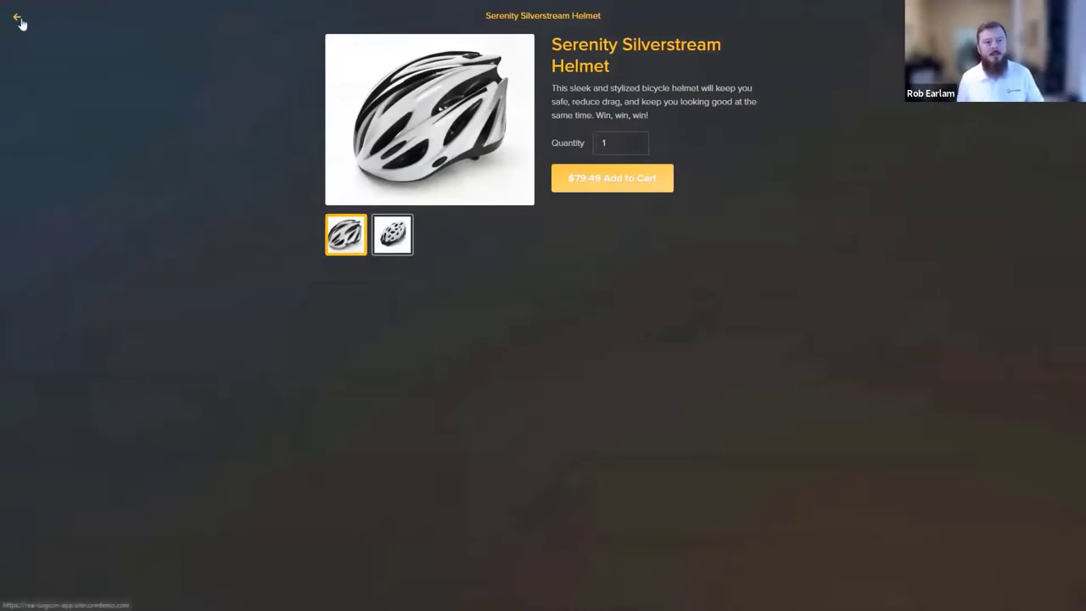
Start registering a new account and enter the first name, last name and e-mail address.
click(19, 19)
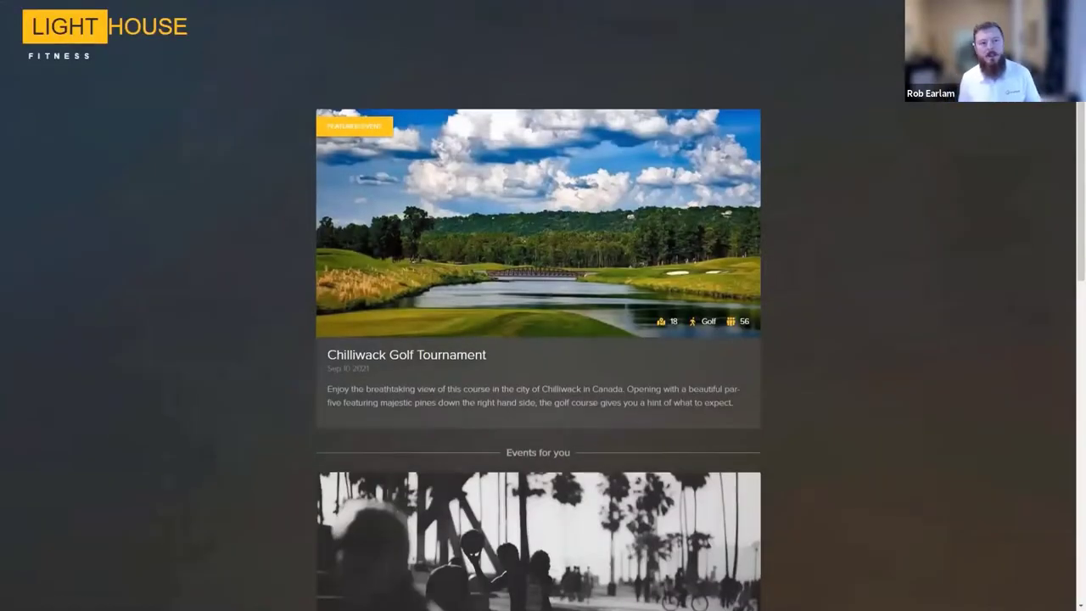
click(66, 169)
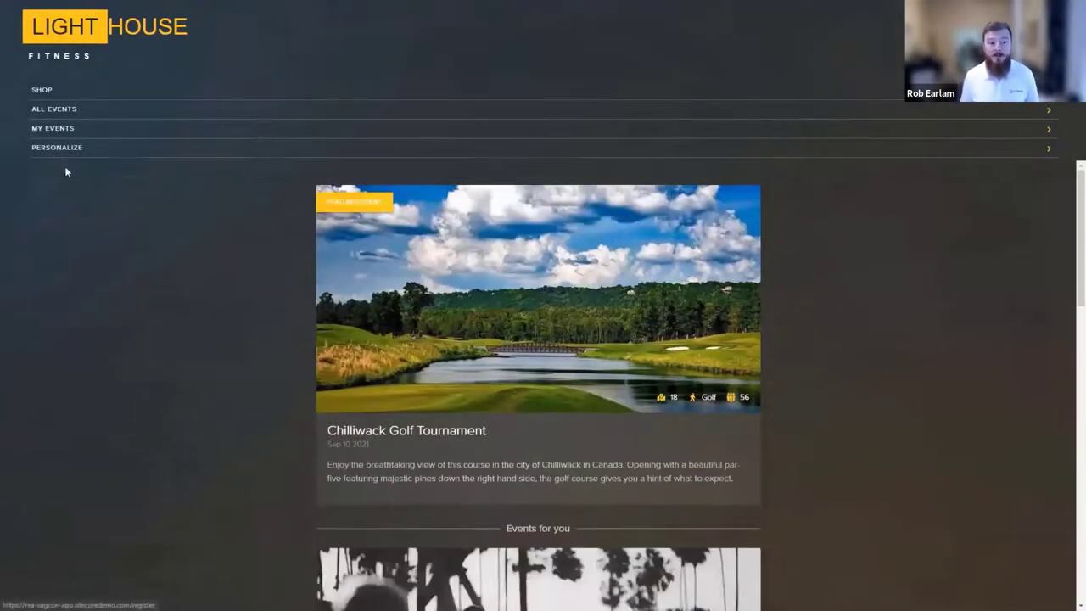
click(534, 280)
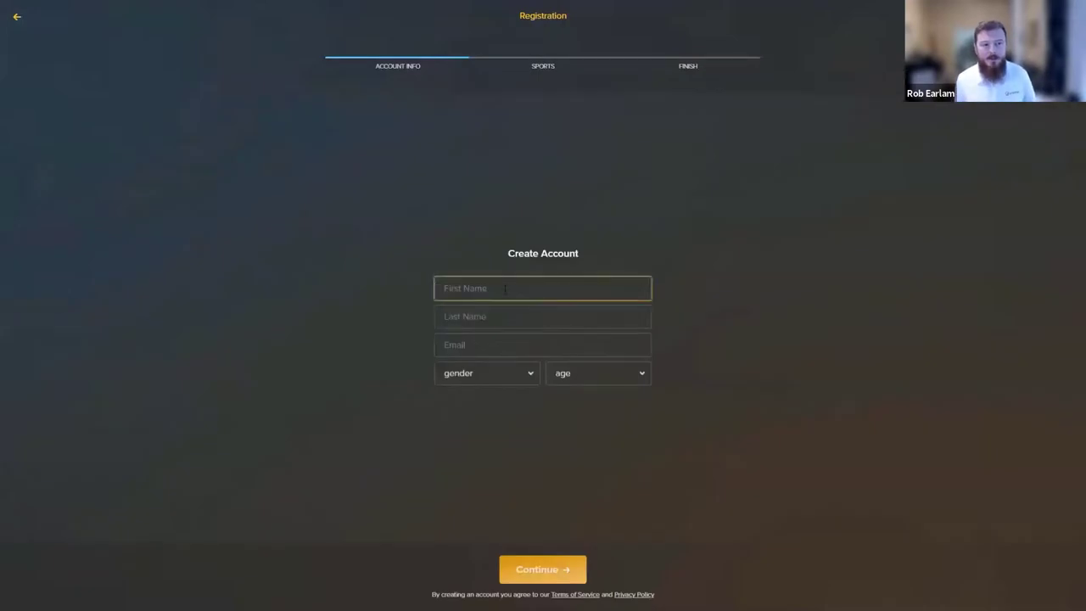
text(DS)
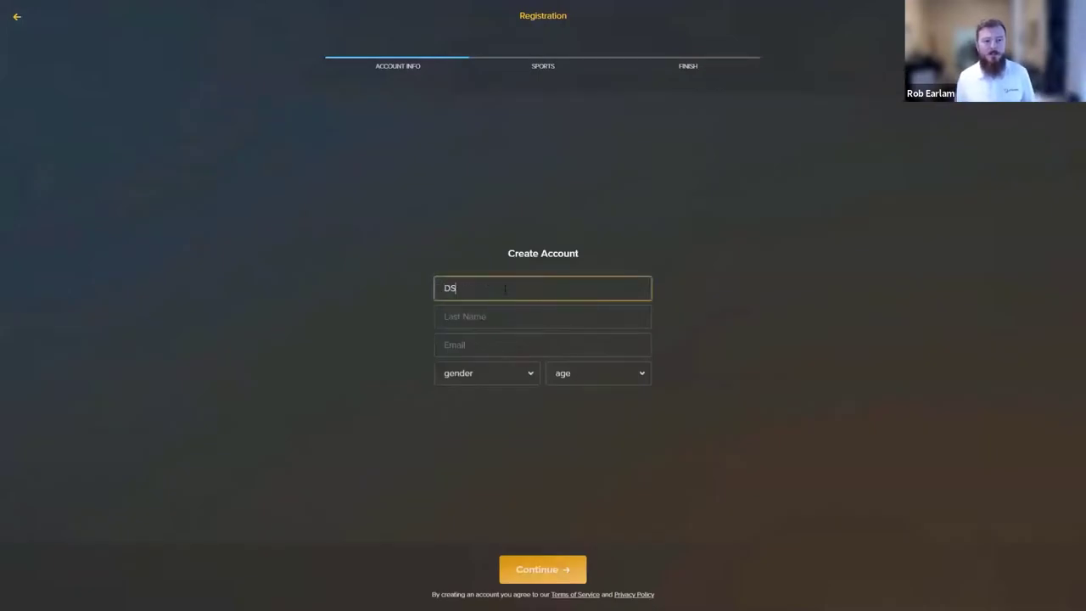
key(BackSpace)
key(Tab)
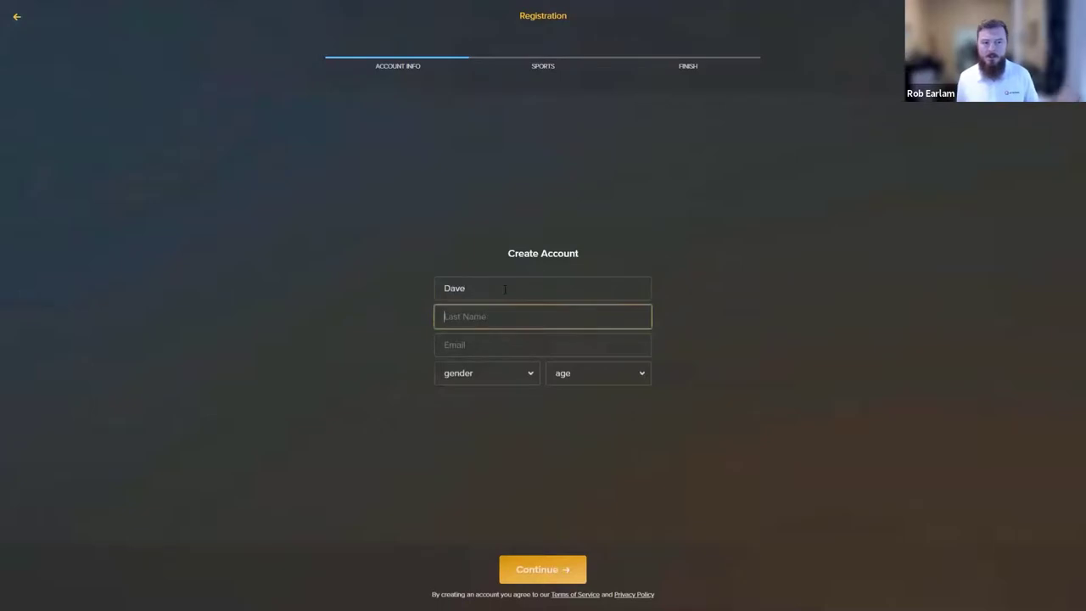
key(Tab)
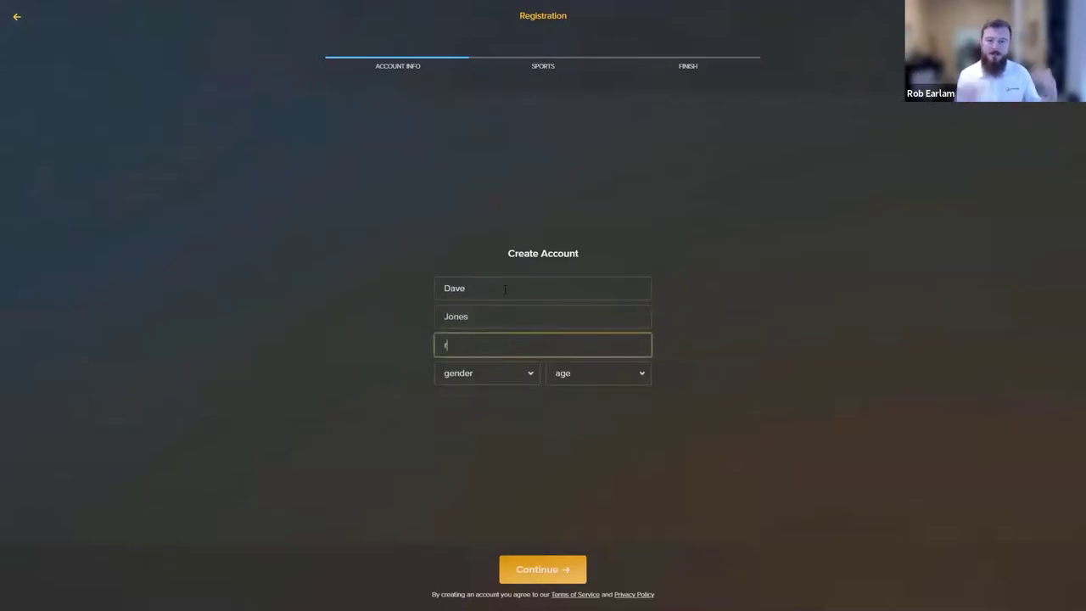
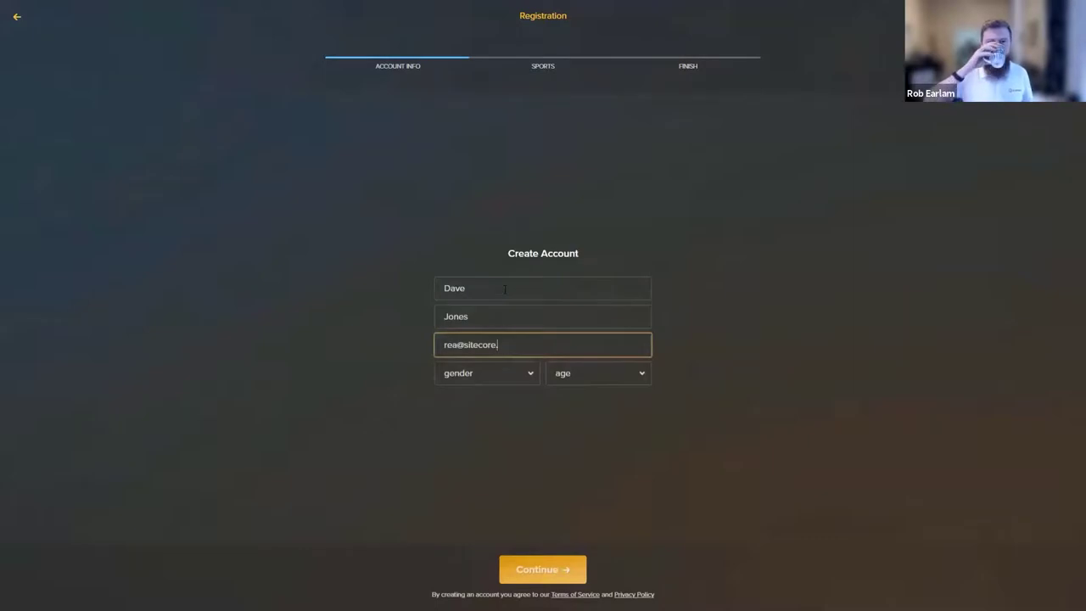
Set gender to Male and age to 'from 35 to 50', then continue.
click(489, 377)
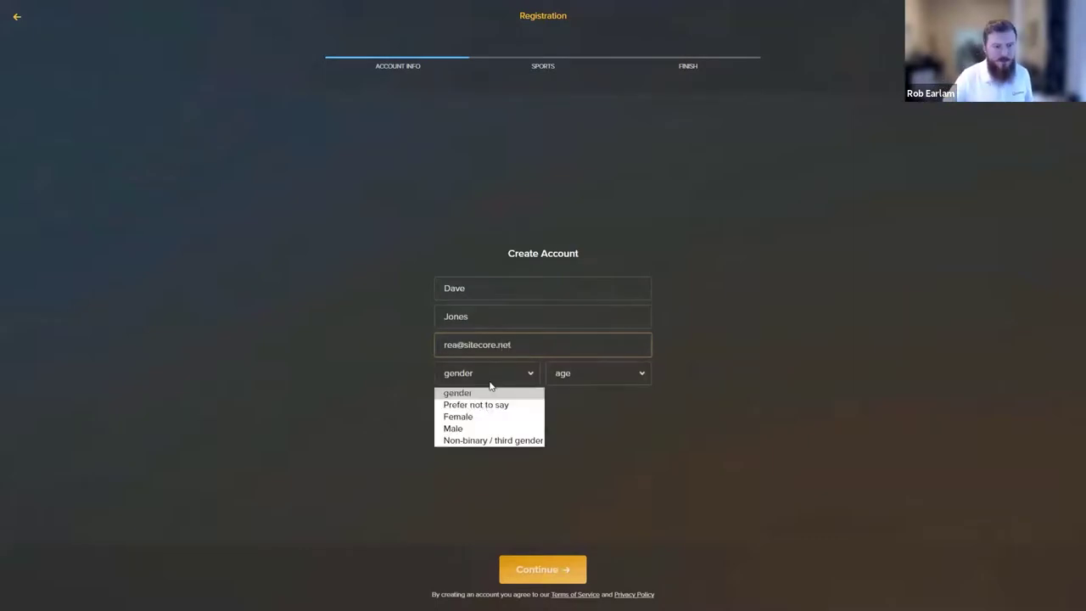
click(478, 429)
click(584, 381)
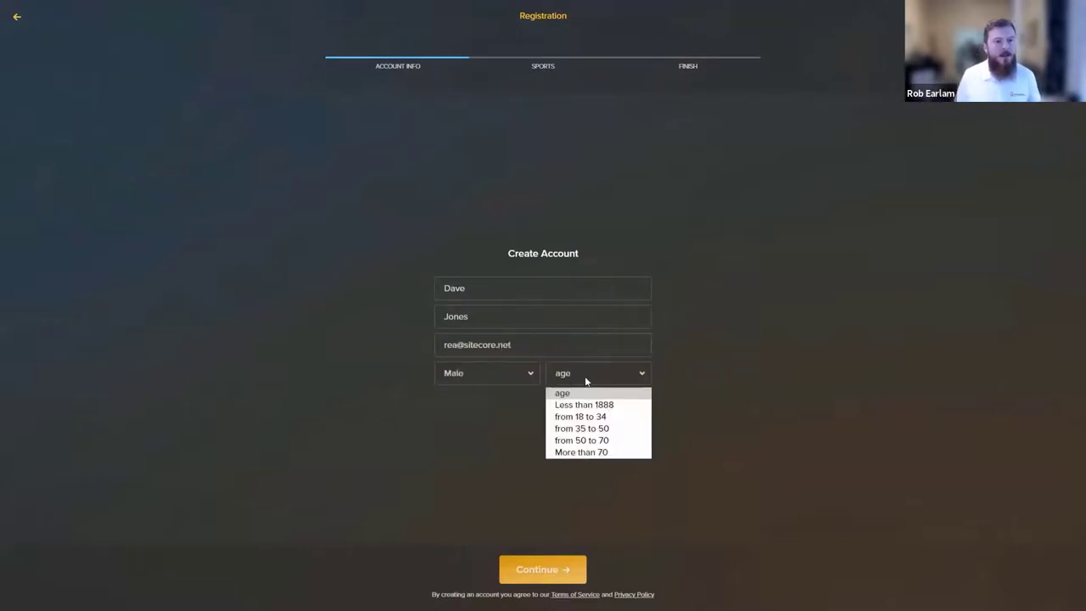
click(593, 428)
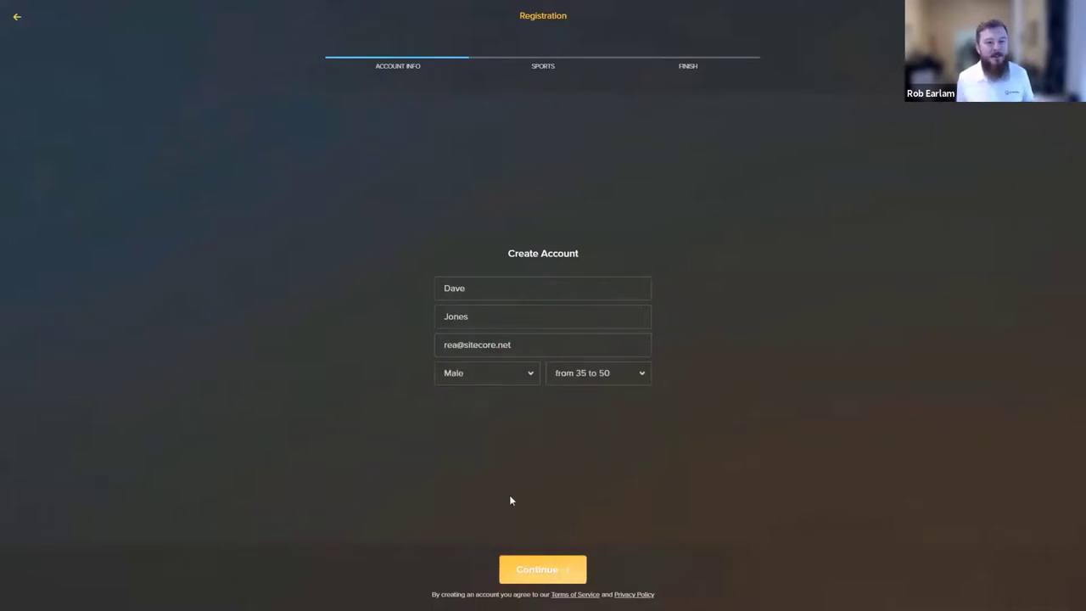
click(543, 570)
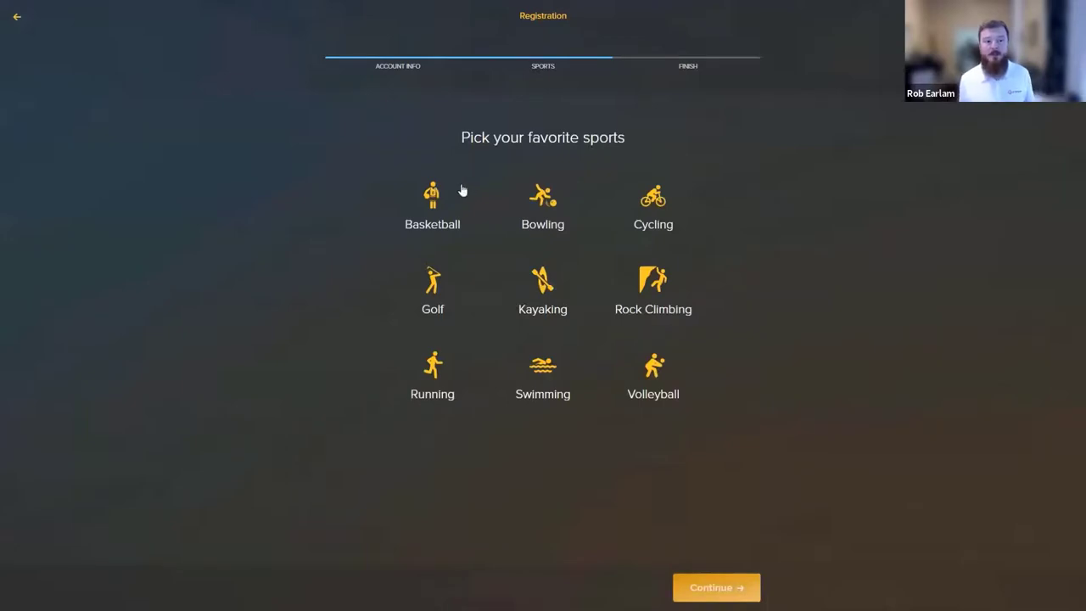
Pick Basketball with a low skill level and Bowling near Expert, then return to the home page.
click(442, 205)
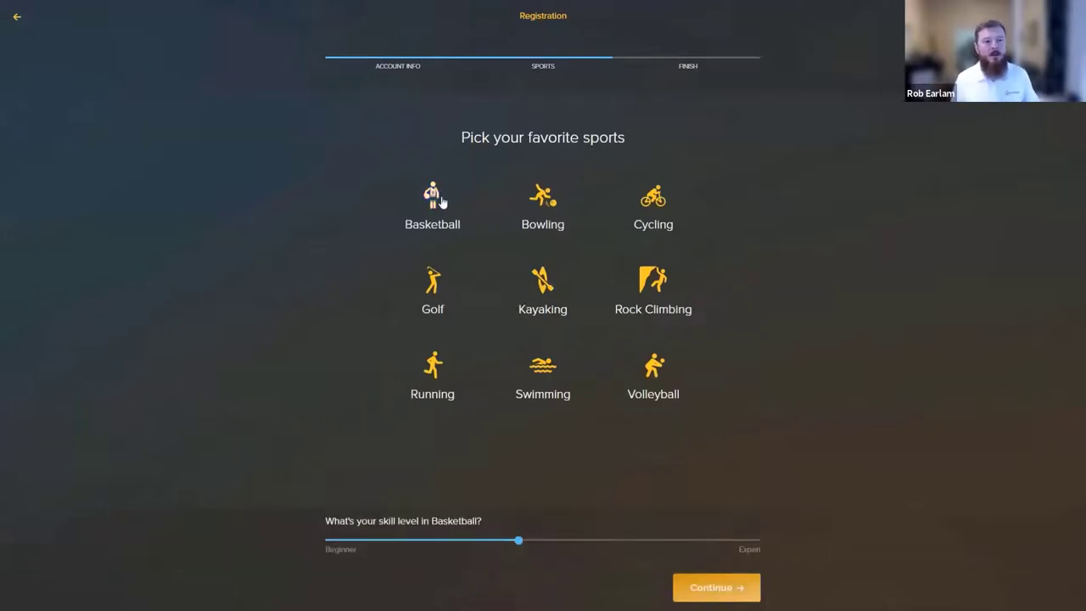
click(465, 541)
click(421, 541)
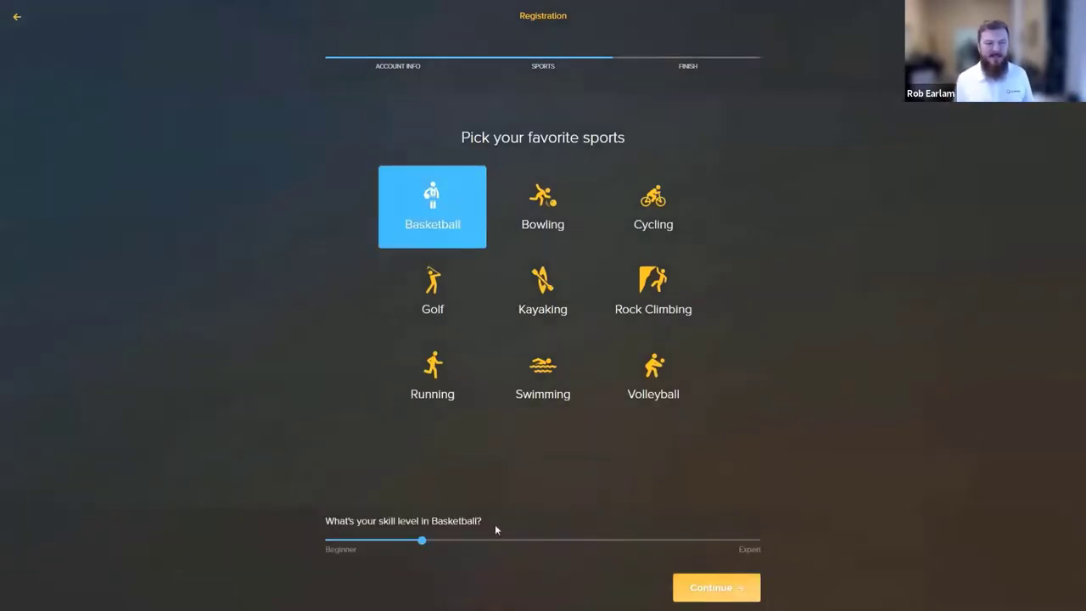
click(533, 206)
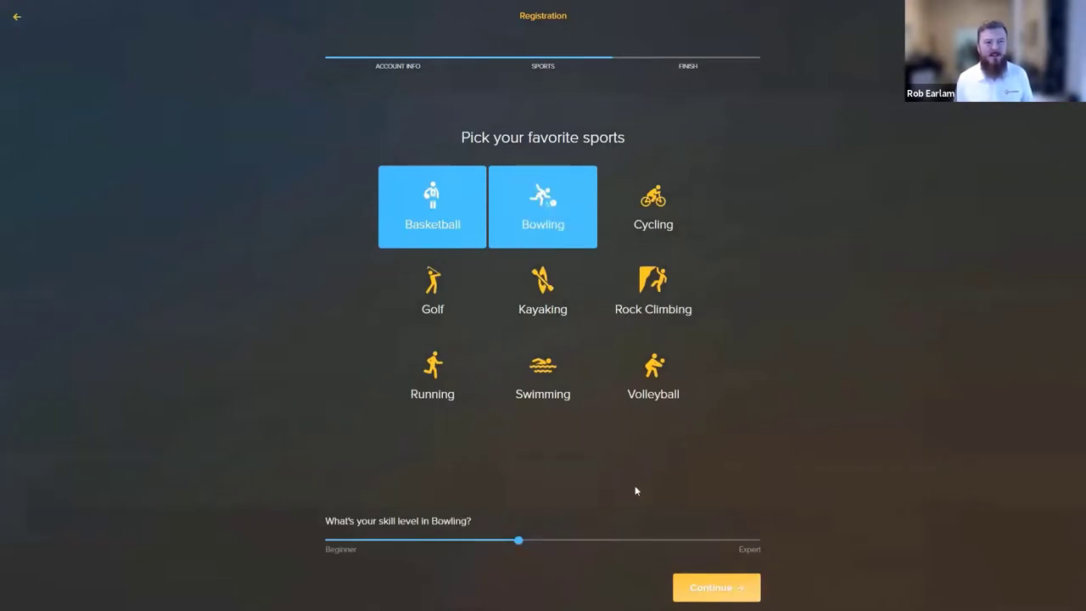
click(693, 541)
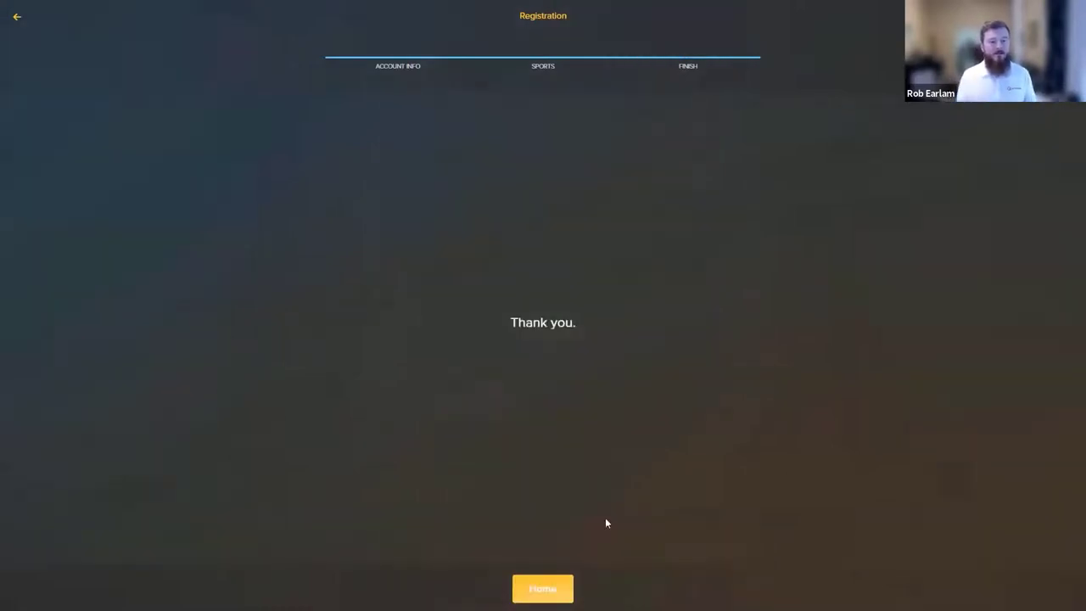
click(538, 588)
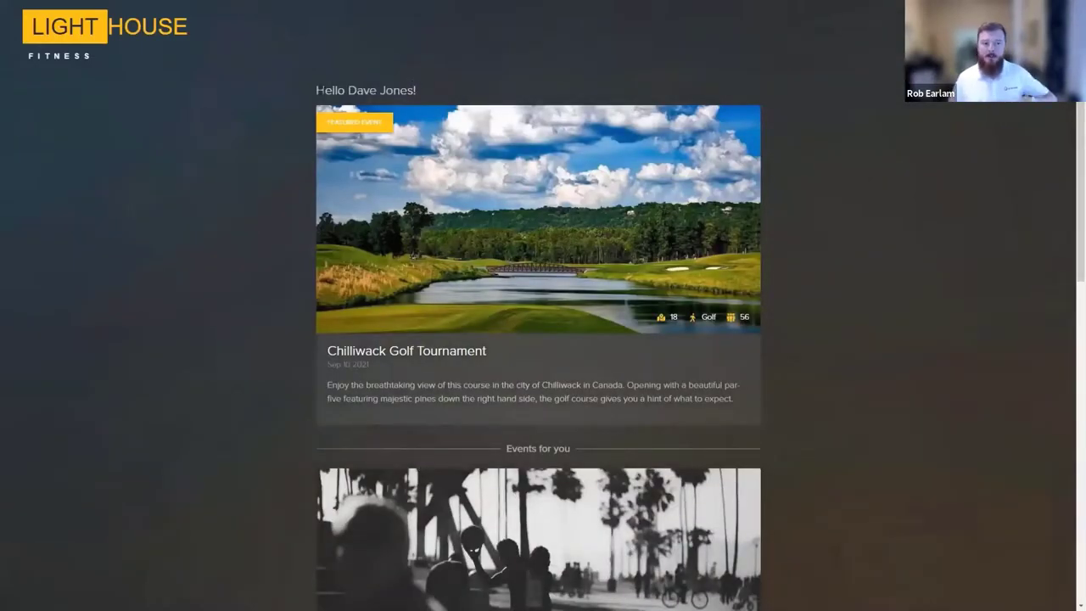
Register for the Chilliwack Golf Tournament and confirm it, then switch to the Boxever guest profile.
drag(316, 90, 416, 90)
click(248, 256)
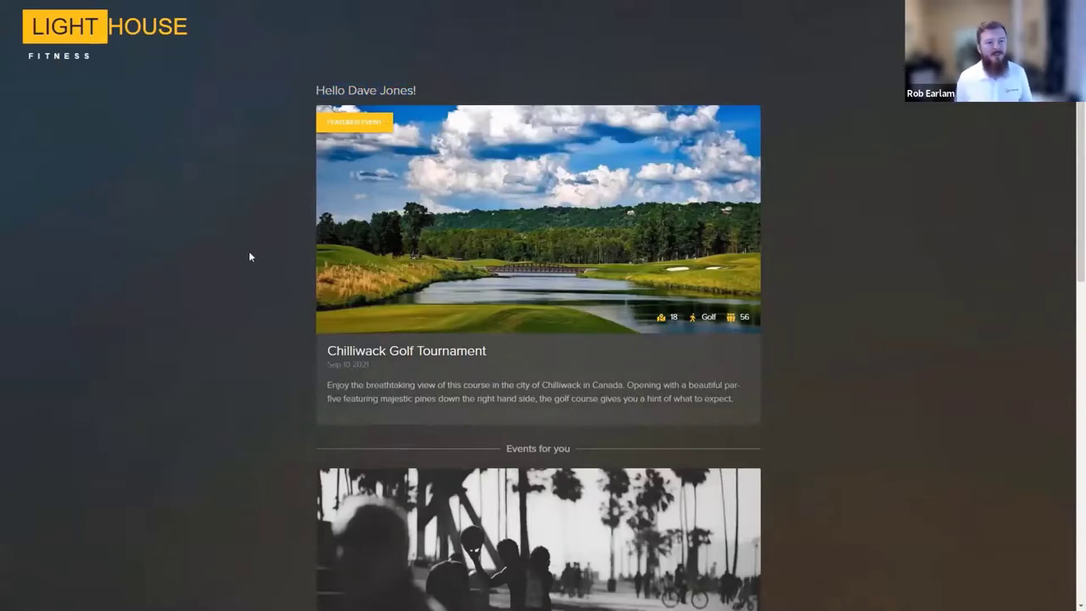
click(392, 358)
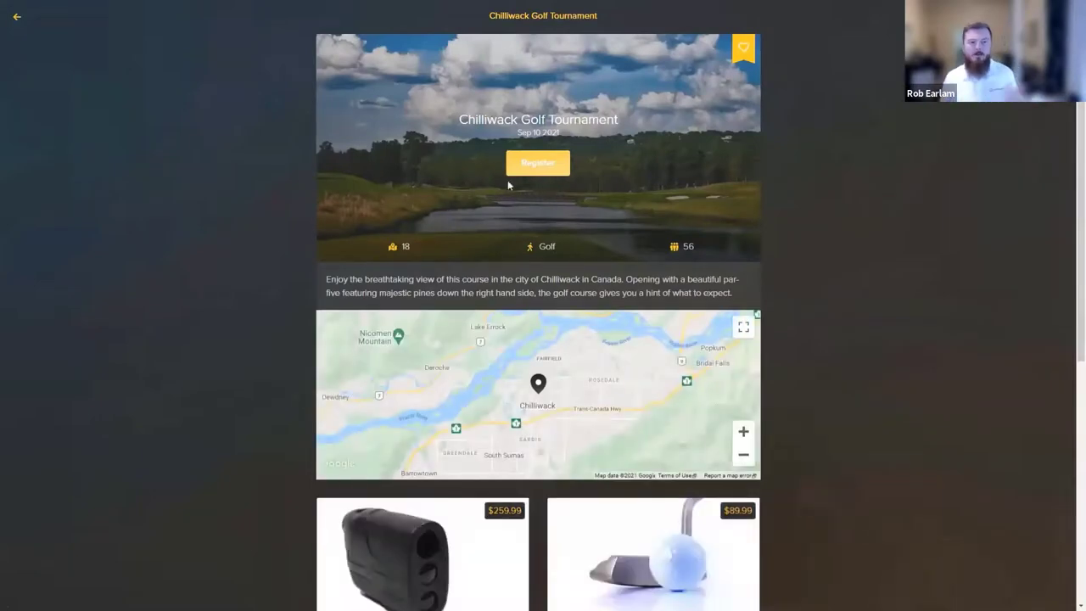
click(540, 170)
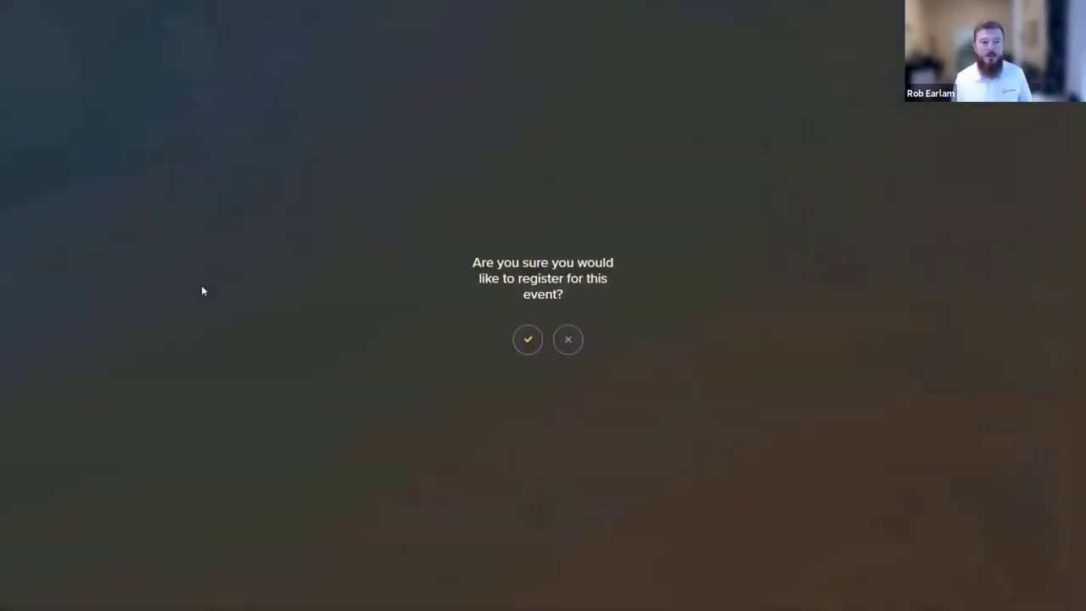
click(526, 340)
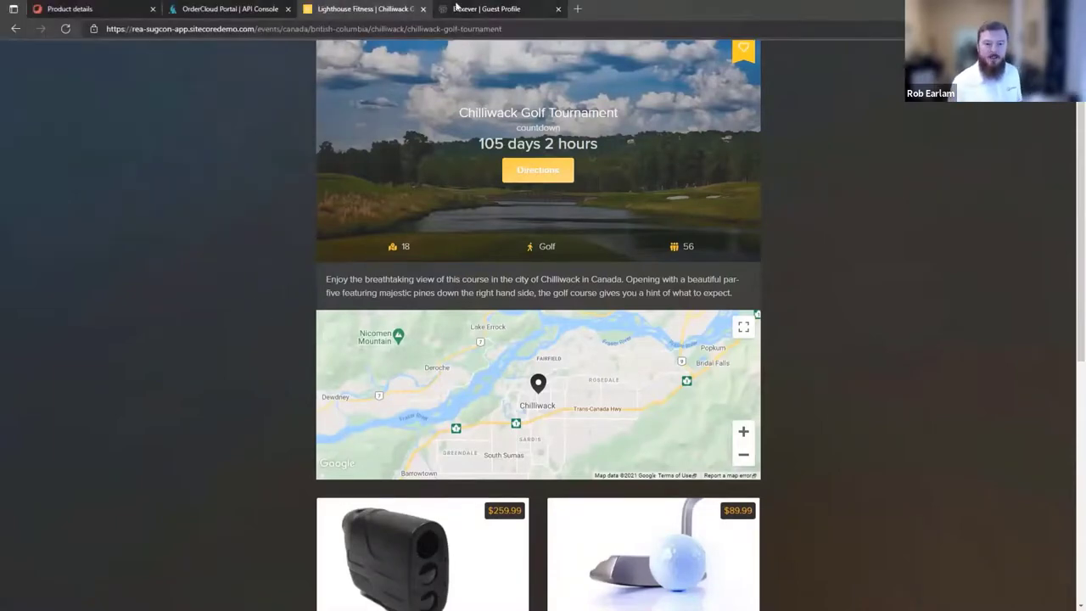
click(459, 8)
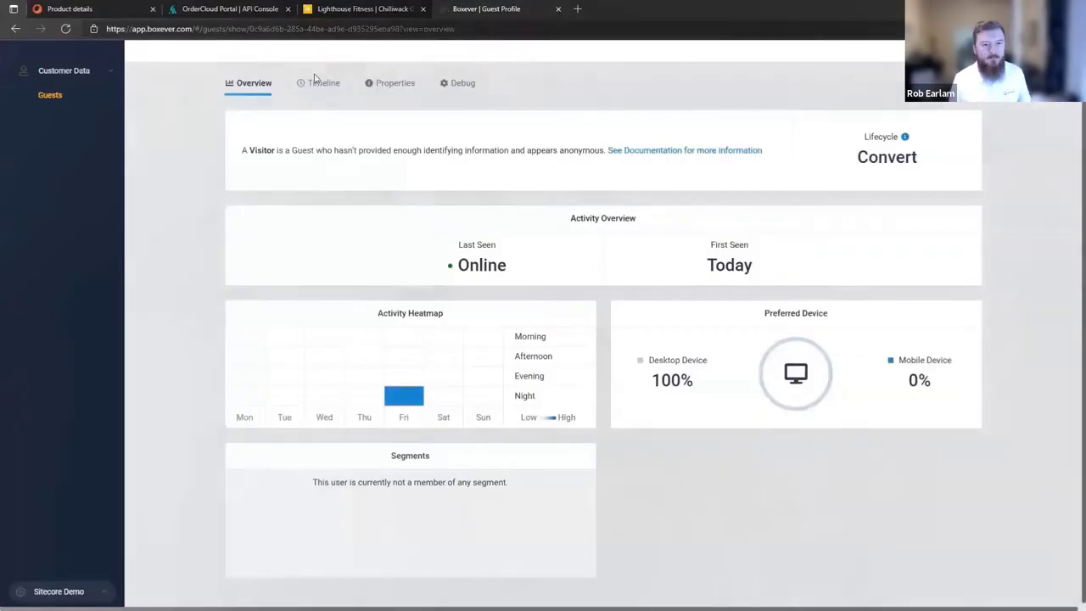
Filter Boxever guests to Visitor, then Customer, and open the new customer's profile overview.
click(49, 96)
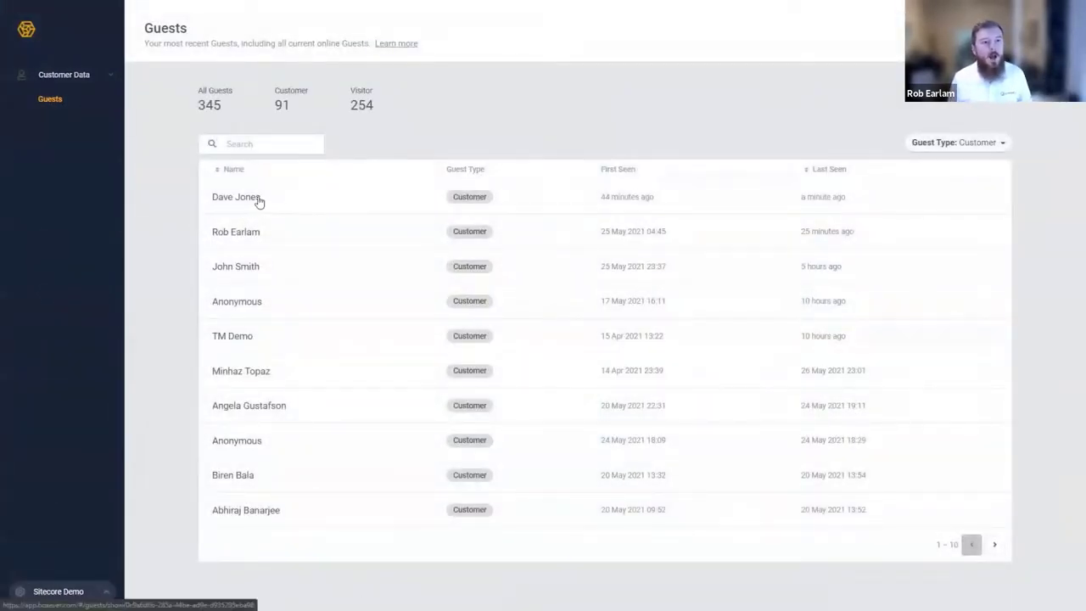
click(1006, 145)
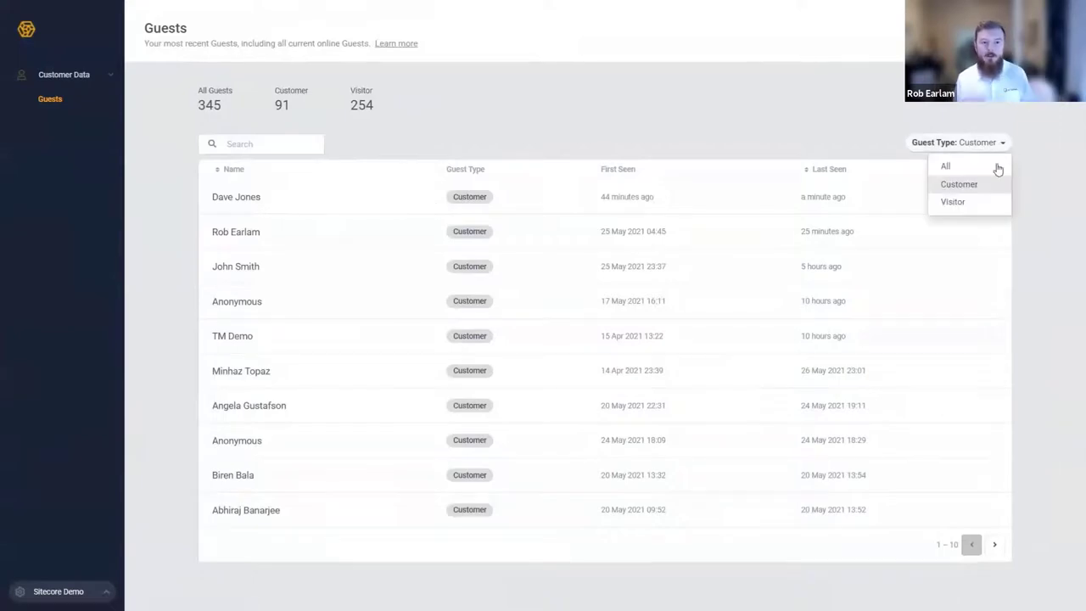
click(967, 202)
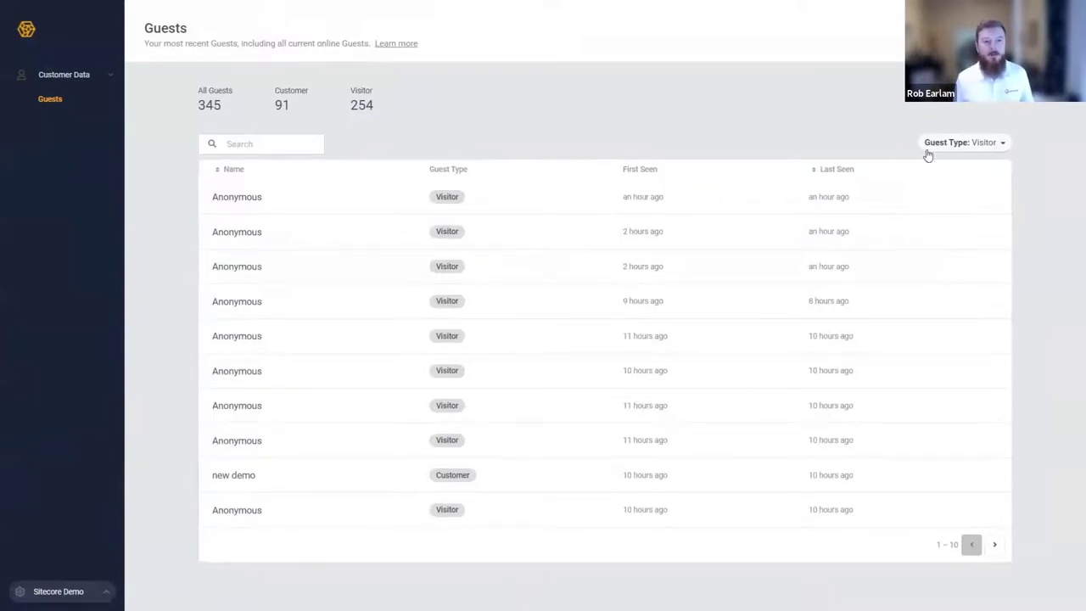
click(962, 146)
click(956, 184)
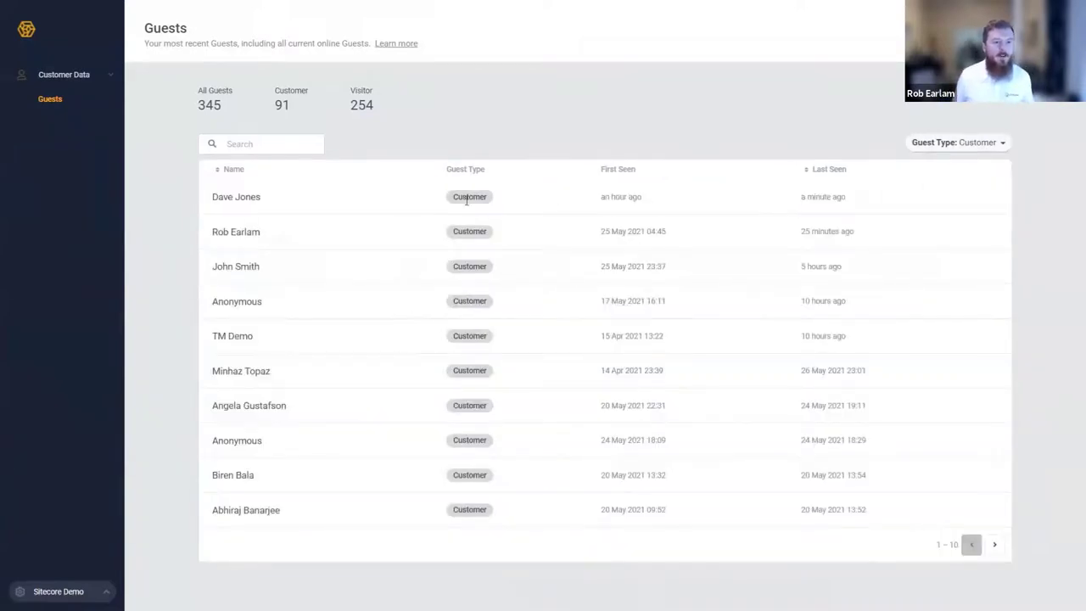
click(466, 201)
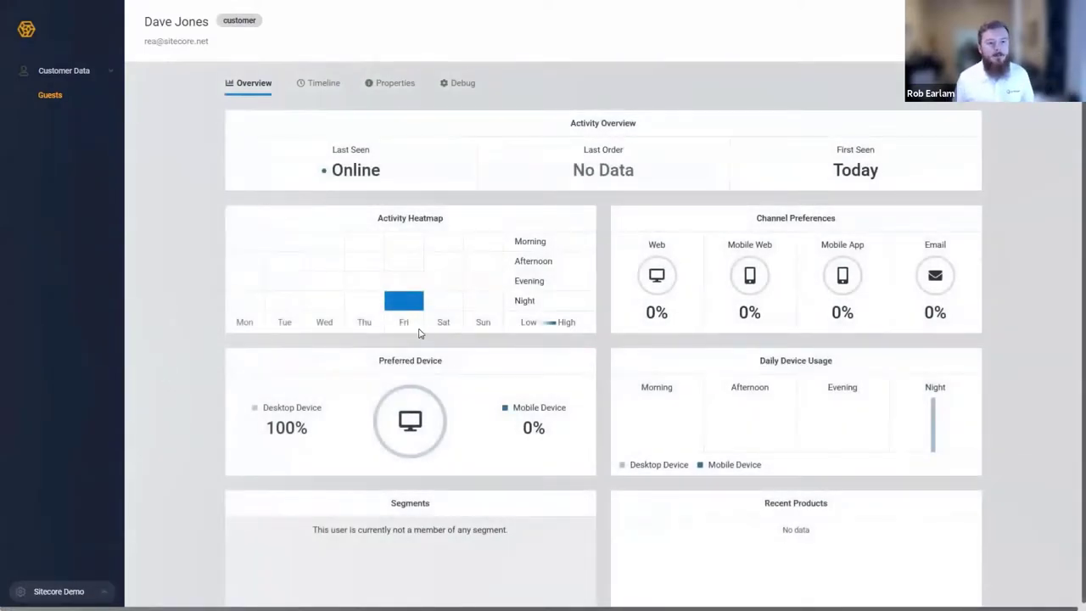
scroll(837, 412, down, 1)
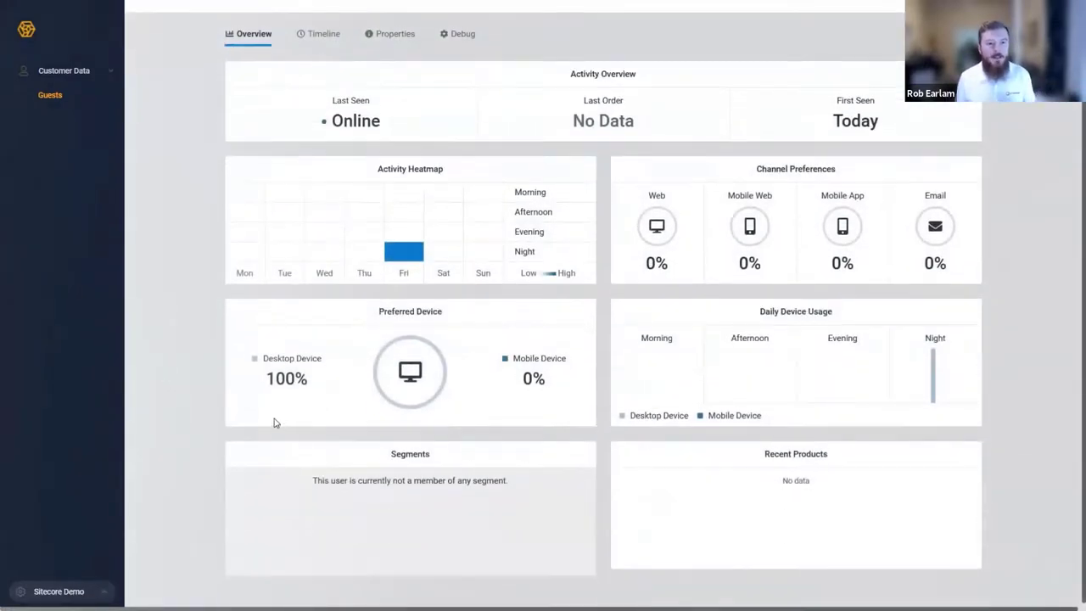
scroll(262, 408, up, 1)
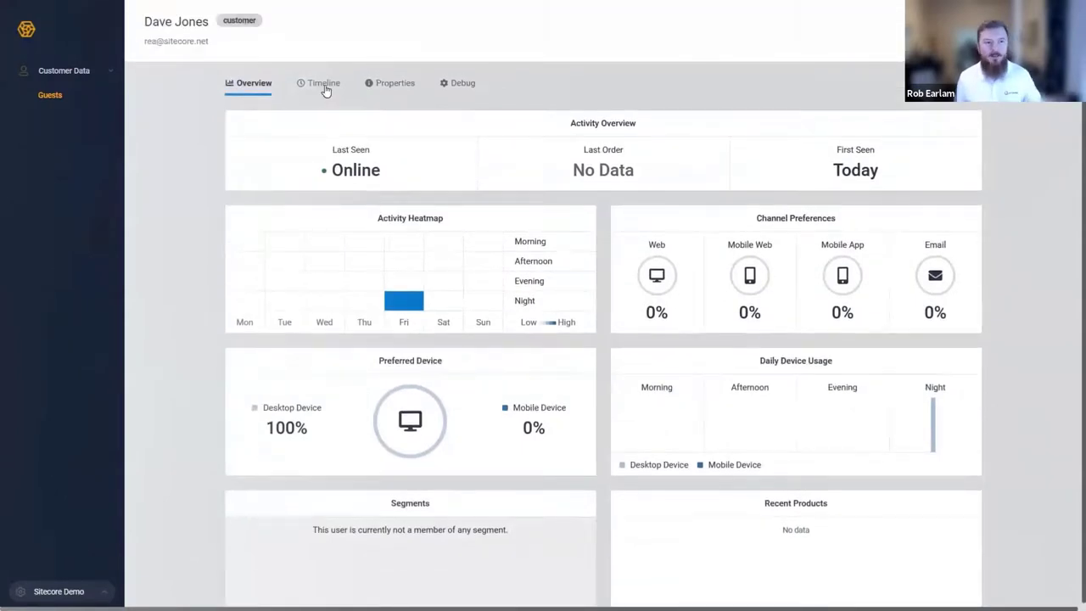
Show the Open Session's events on the customer's Timeline, including the golf tournament view and identification.
click(324, 84)
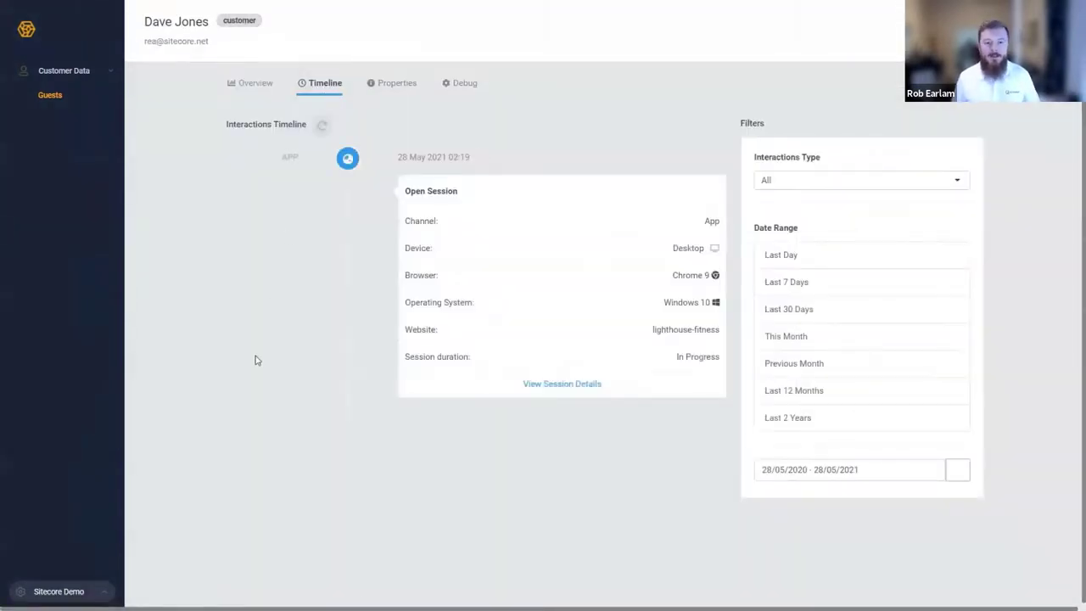
click(587, 386)
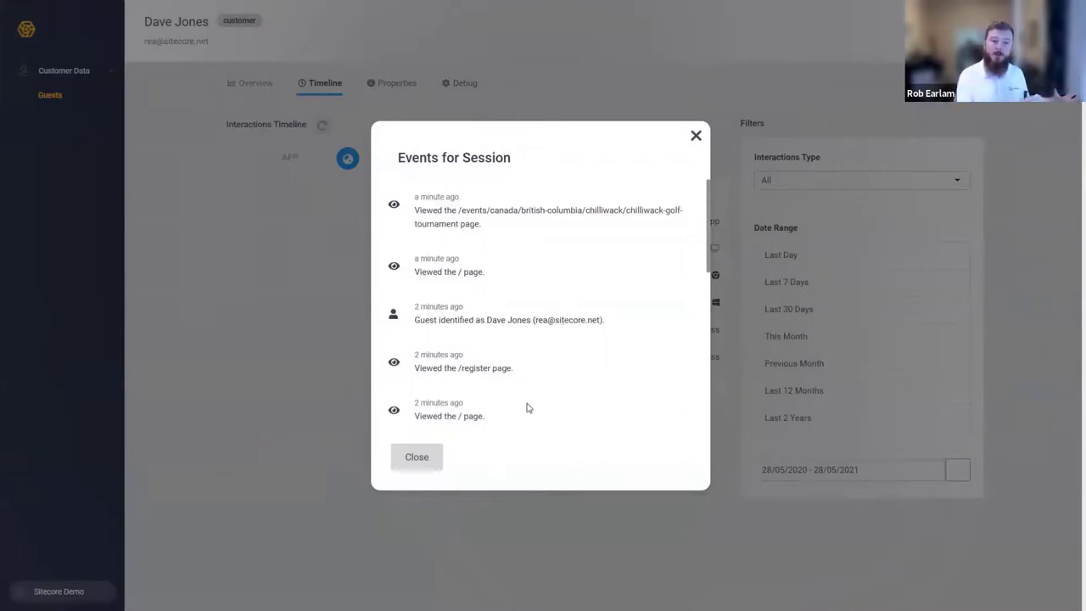
scroll(589, 301, down, 1)
scroll(591, 297, down, 2)
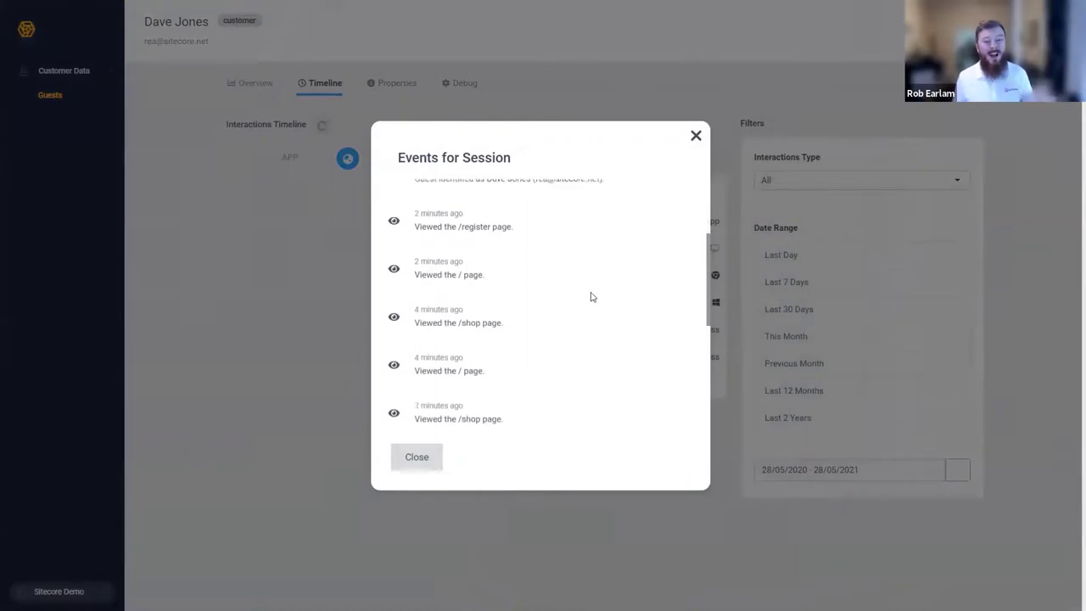
scroll(531, 284, down, 1)
scroll(532, 285, down, 3)
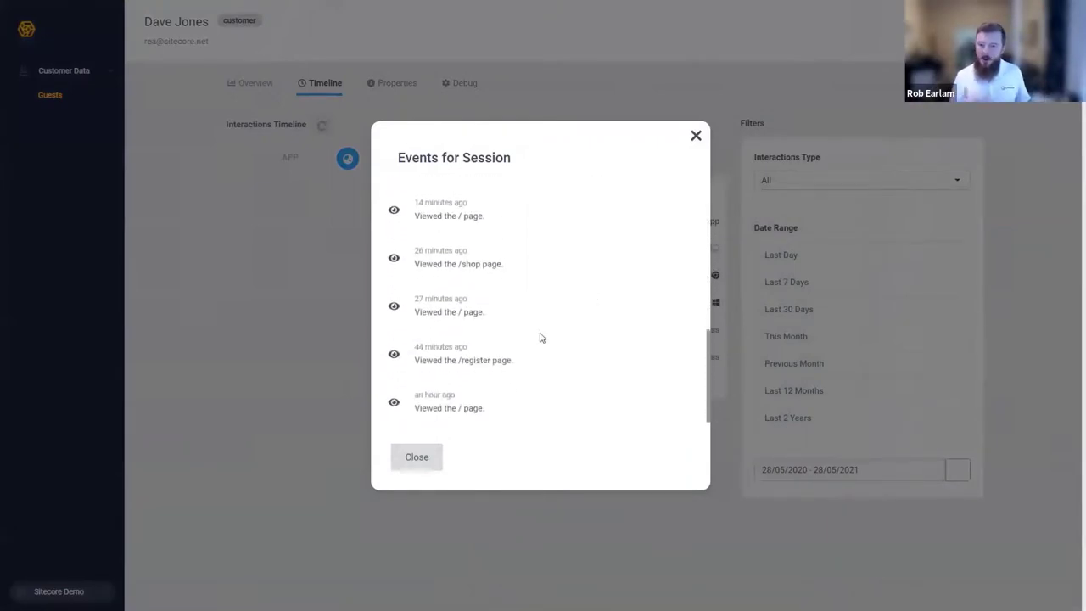
scroll(541, 337, up, 6)
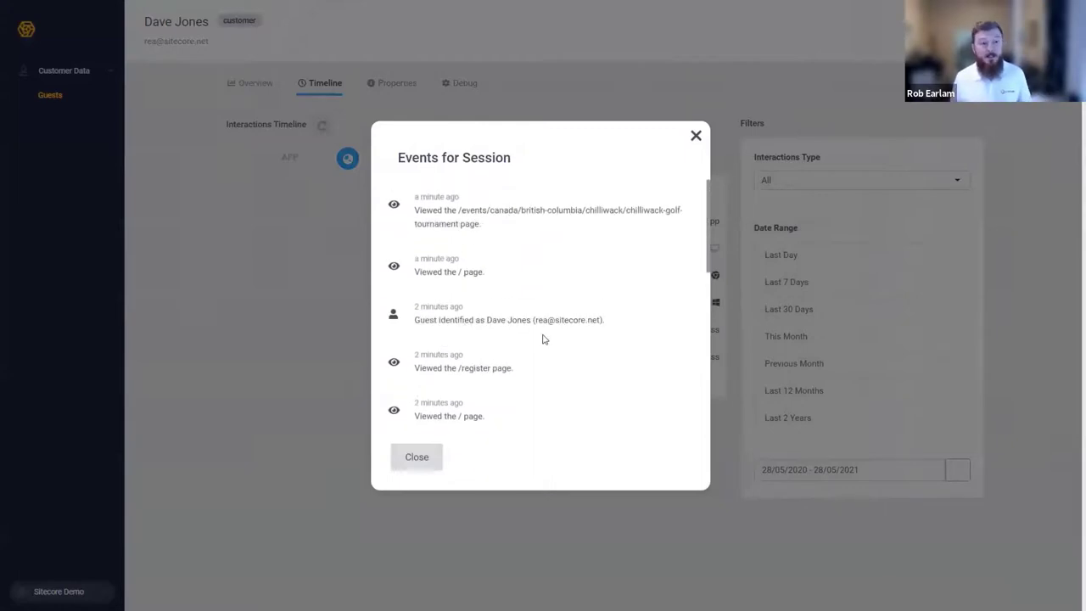